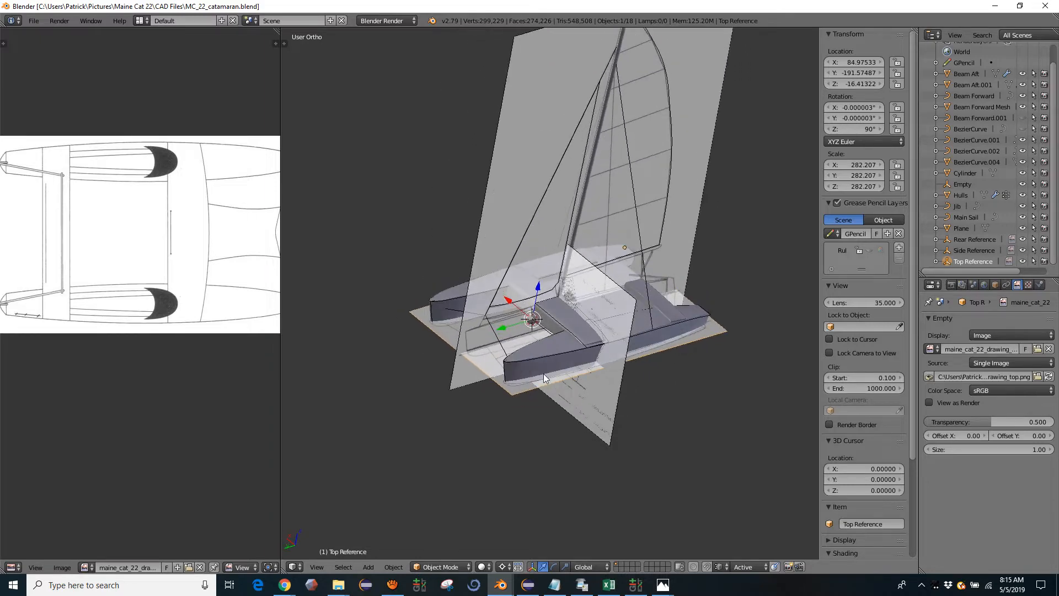
# Hide the side, top and rear reference drawings so only the catamaran model remains
pyautogui.rightClick(462, 363)
pyautogui.press('h')
pyautogui.rightClick(481, 360)
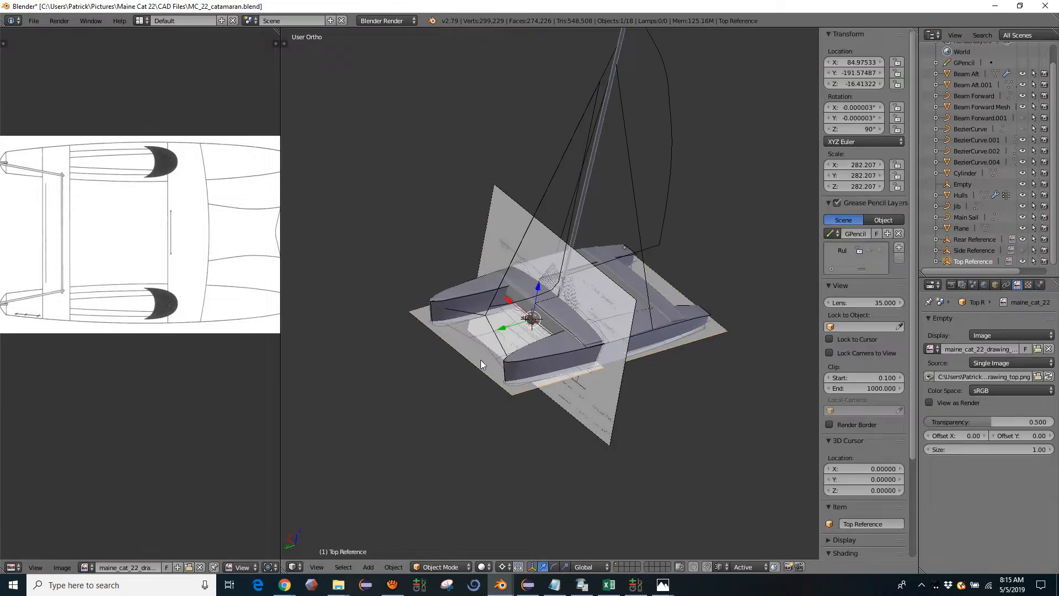
pyautogui.press('h')
pyautogui.rightClick(597, 409)
pyautogui.press('h')
# Widen the image editor so the whole top-view drawing fits beside the catamaran model
pyautogui.moveTo(604, 416); pyautogui.dragTo(531, 410, button='middle')
pyautogui.scroll(3, 589, 307)
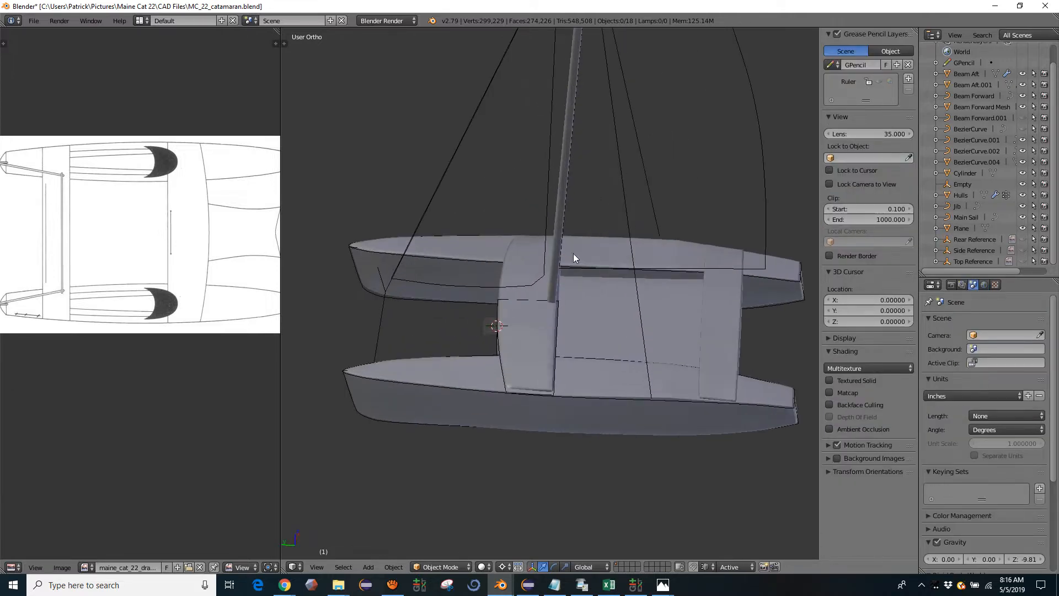
pyautogui.moveTo(573, 257); pyautogui.dragTo(446, 288, button='middle')
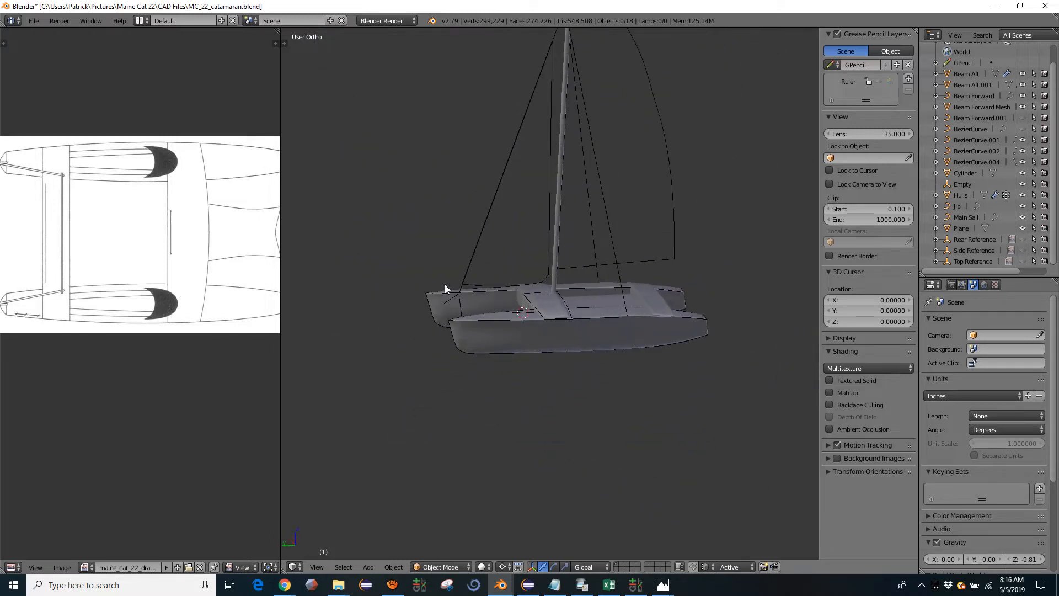
pyautogui.scroll(2, 465, 313)
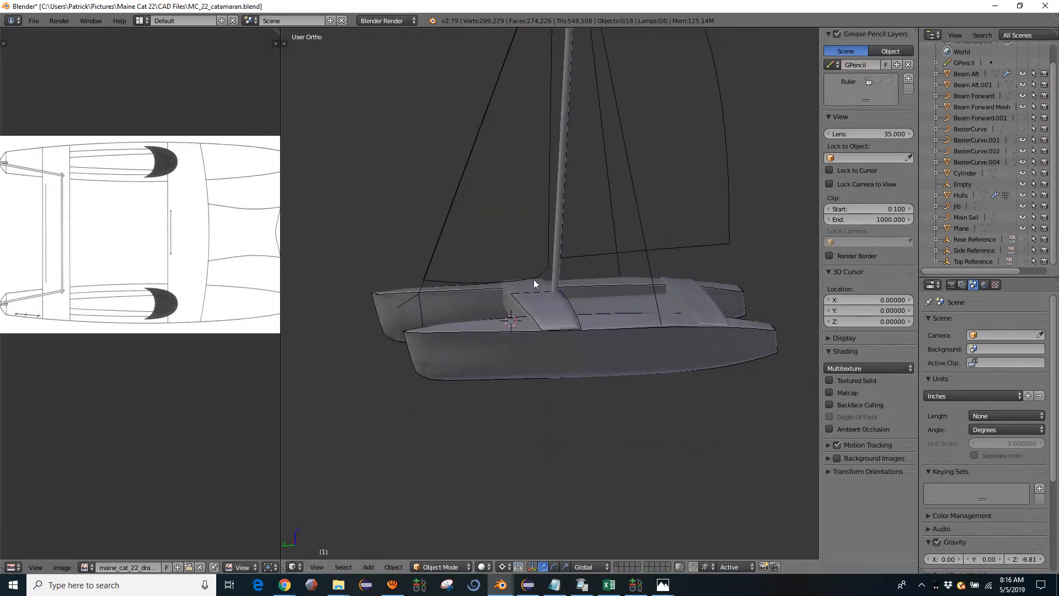
pyautogui.moveTo(534, 285); pyautogui.dragTo(640, 309, button='middle')
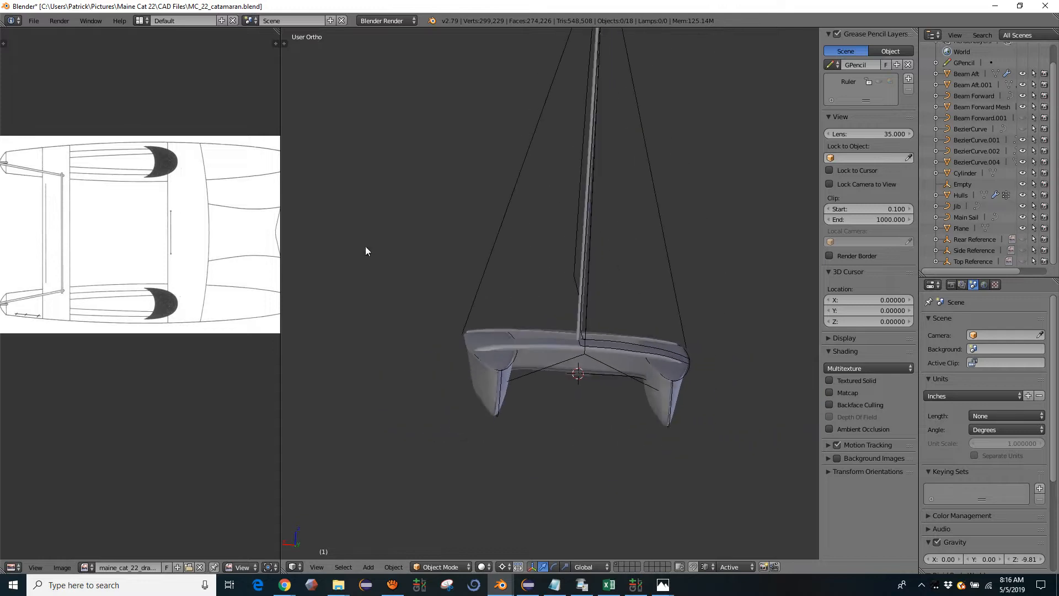
pyautogui.moveTo(280, 249); pyautogui.dragTo(402, 254)
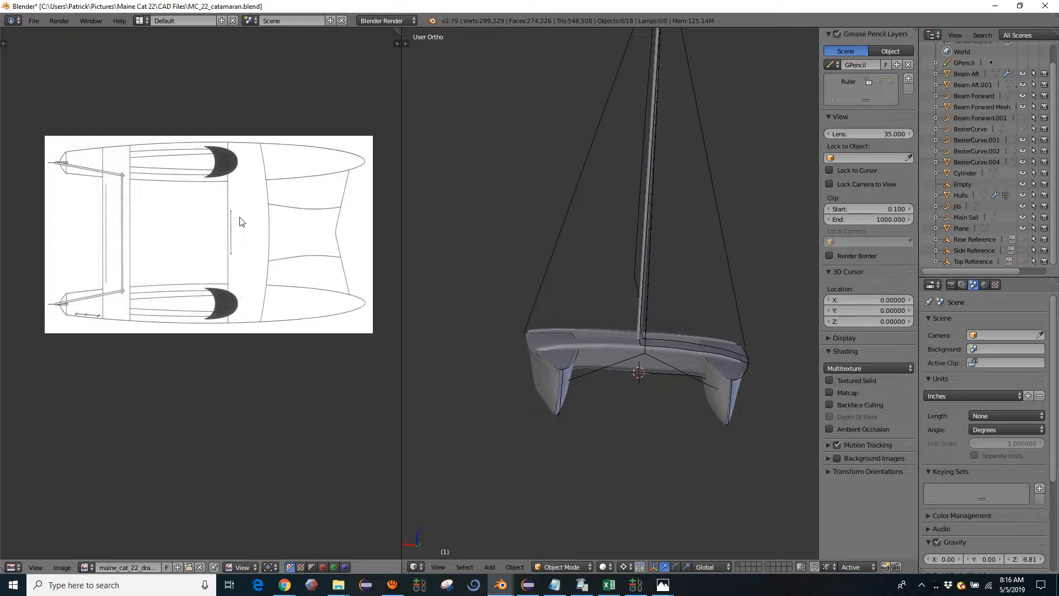
pyautogui.press('space')
pyautogui.write('image ca')
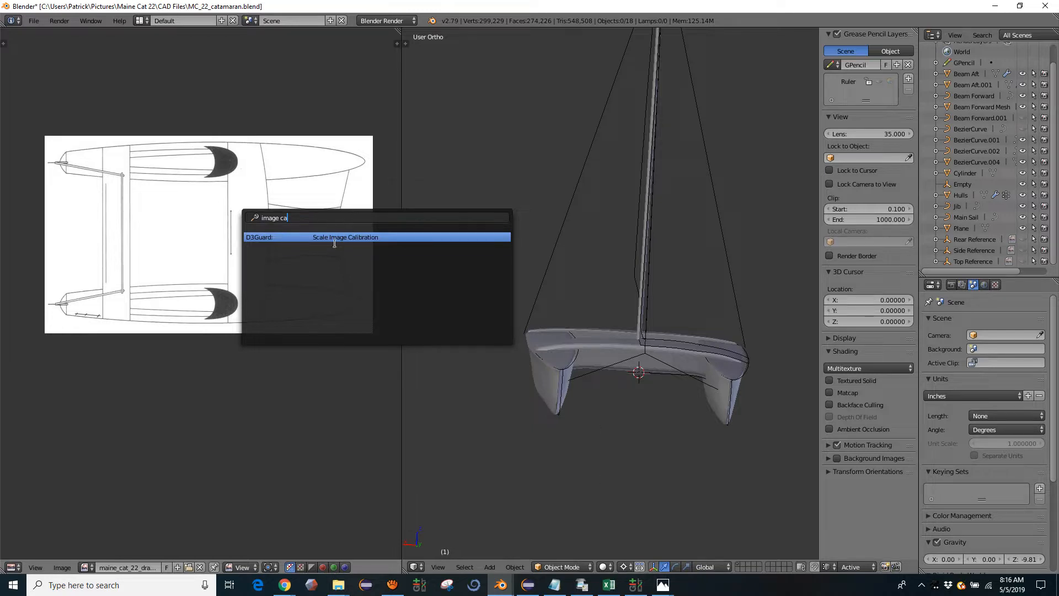
pyautogui.click(177, 268)
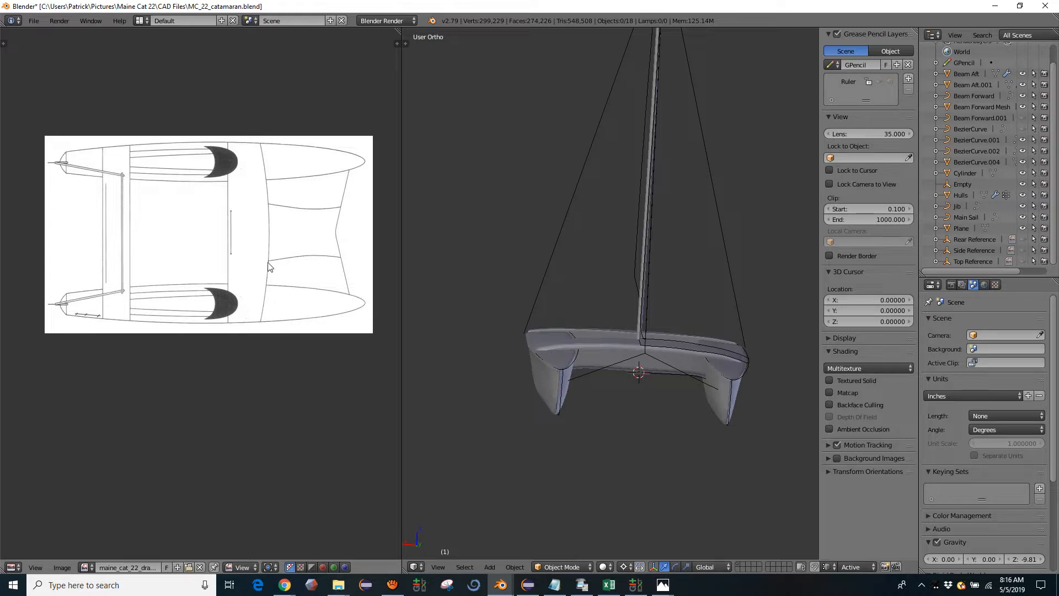
# Start Scale Image Calibration on the top-view drawing with a reference length of 156
pyautogui.scroll(1, 241, 241)
pyautogui.press('space')
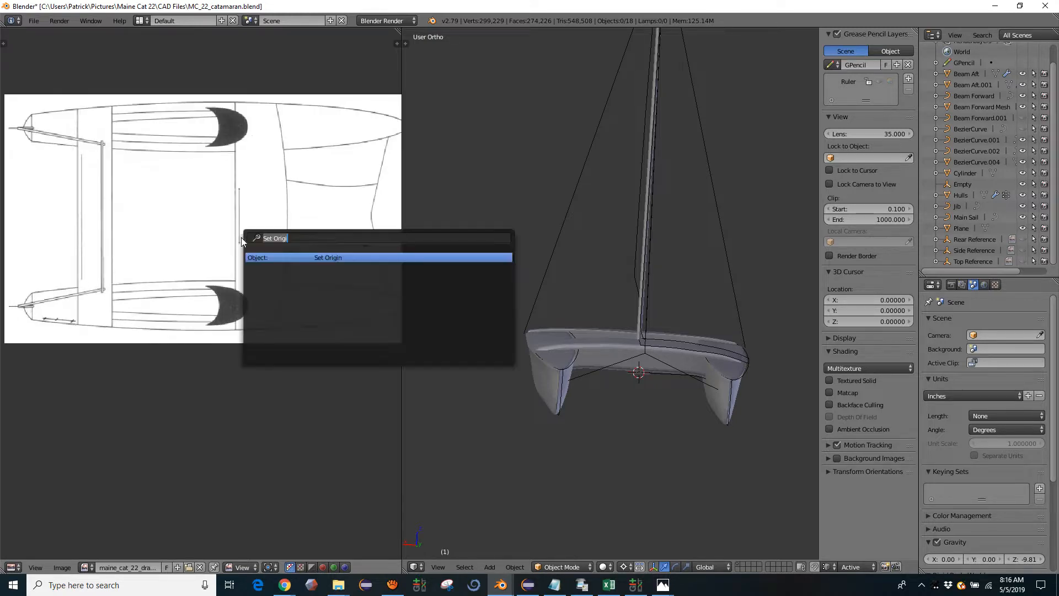
pyautogui.write('scale im')
pyautogui.click(256, 258)
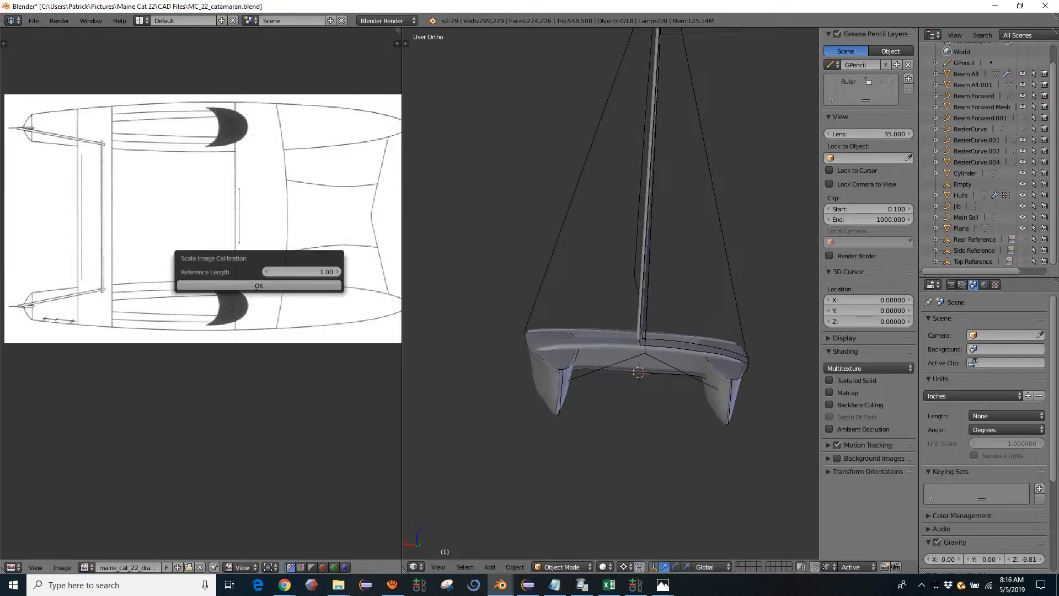
pyautogui.click(290, 272)
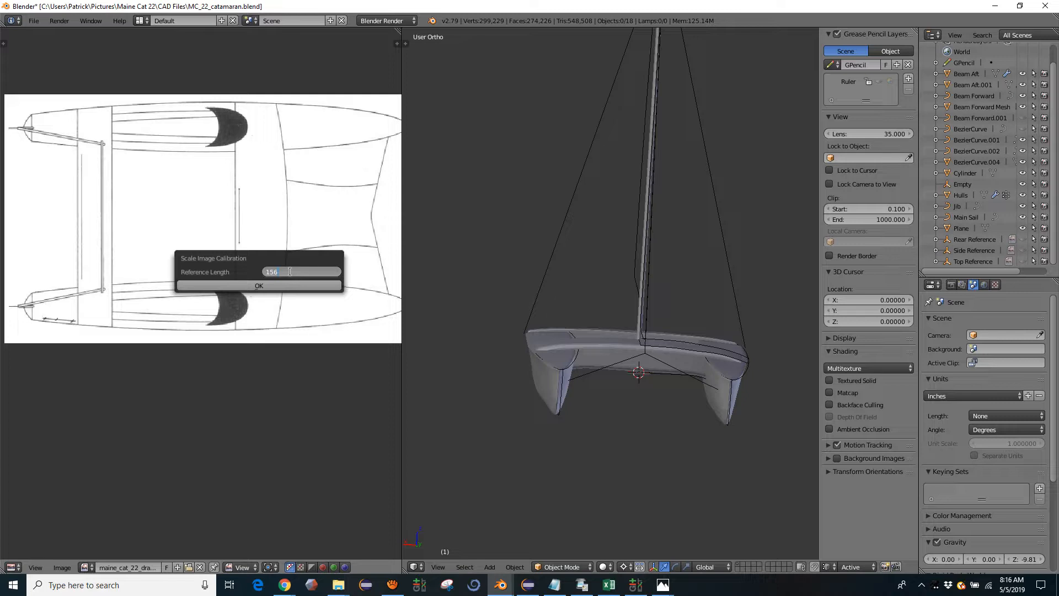
pyautogui.press('Return')
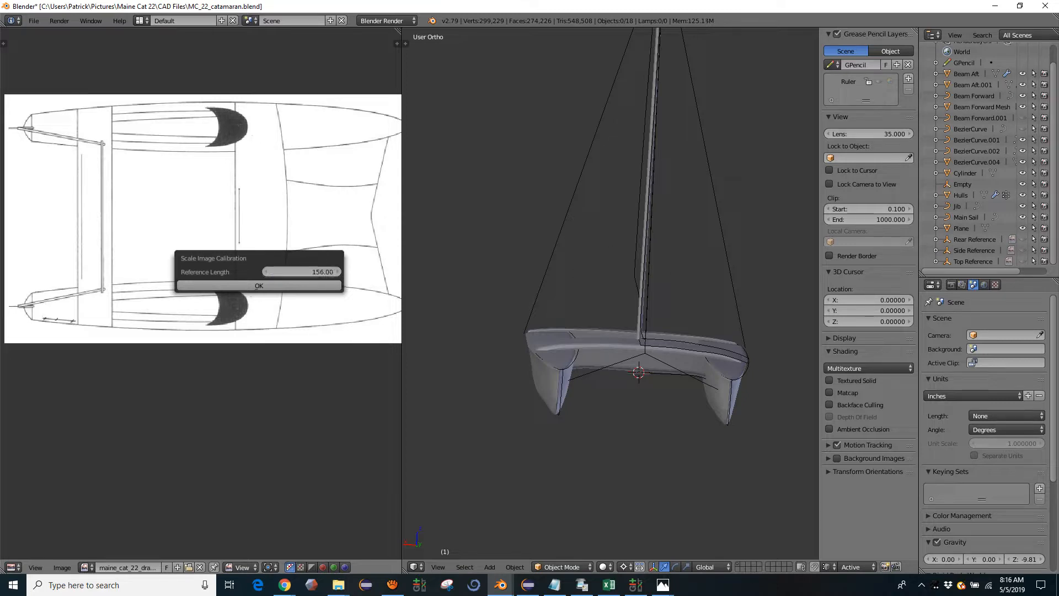
pyautogui.click(243, 284)
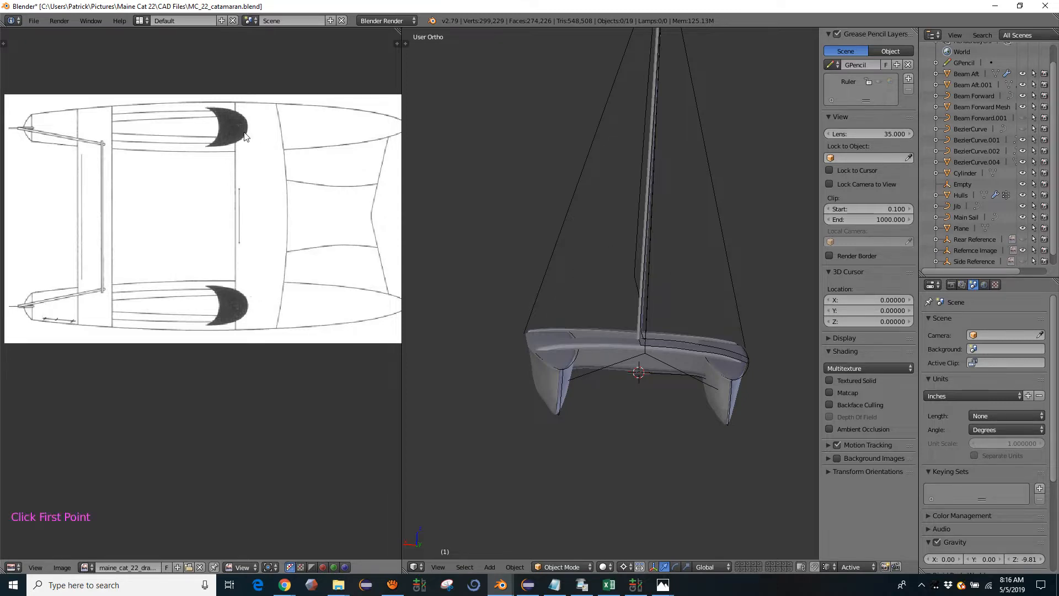
# Mark the two calibration points where the crosswise beam line meets the outer hull edges, at (332, 11) and (332, 340)
pyautogui.scroll(4, 246, 137)
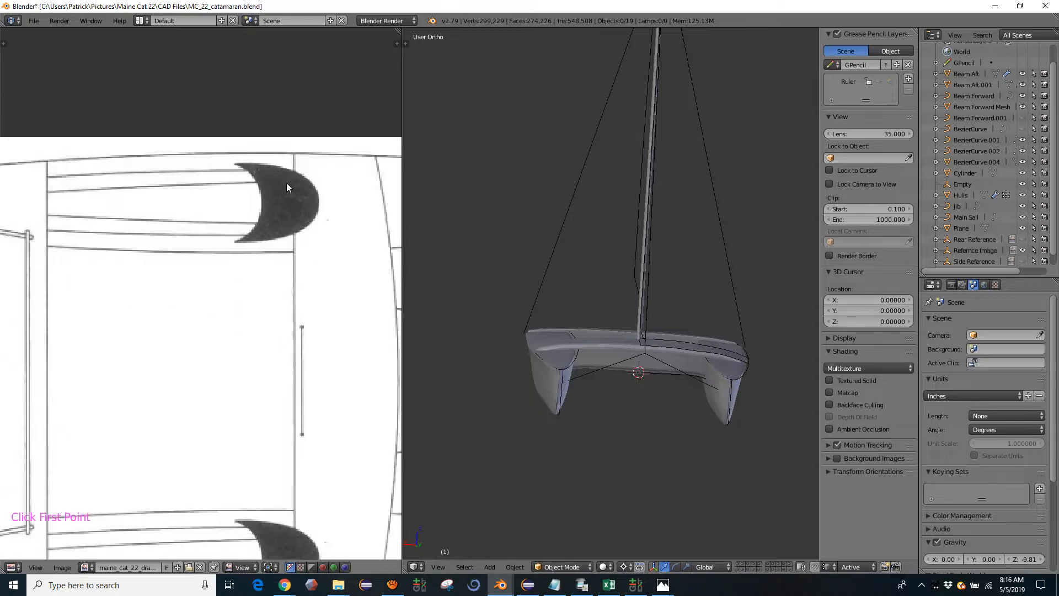
pyautogui.click(294, 153)
pyautogui.scroll(-5, 295, 188)
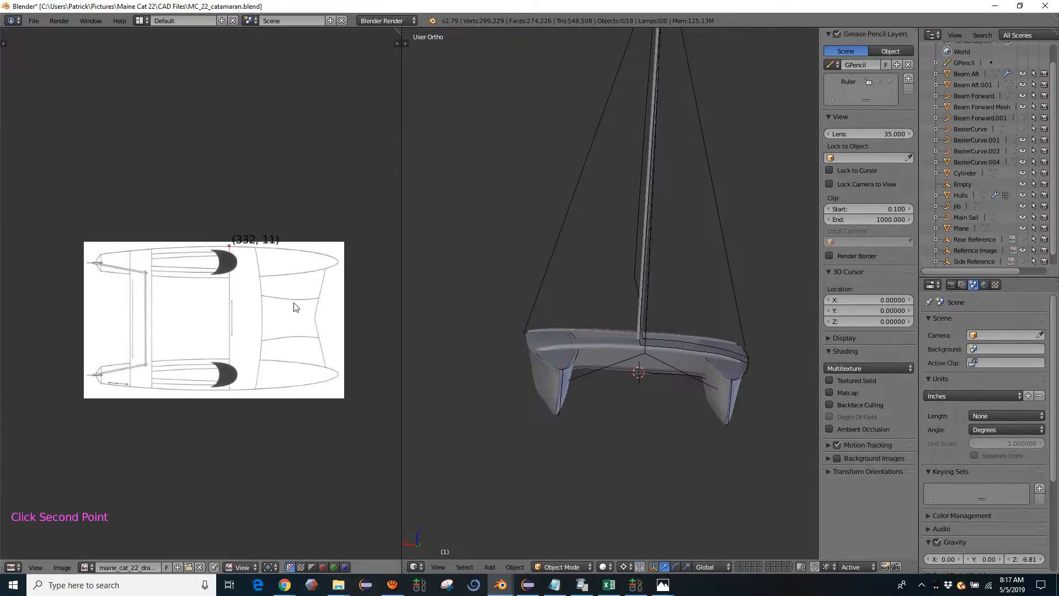
pyautogui.moveTo(296, 307); pyautogui.dragTo(291, 179, button='middle')
pyautogui.scroll(7, 282, 191)
pyautogui.moveTo(240, 228); pyautogui.dragTo(203, 303, button='middle')
pyautogui.scroll(4, 203, 303)
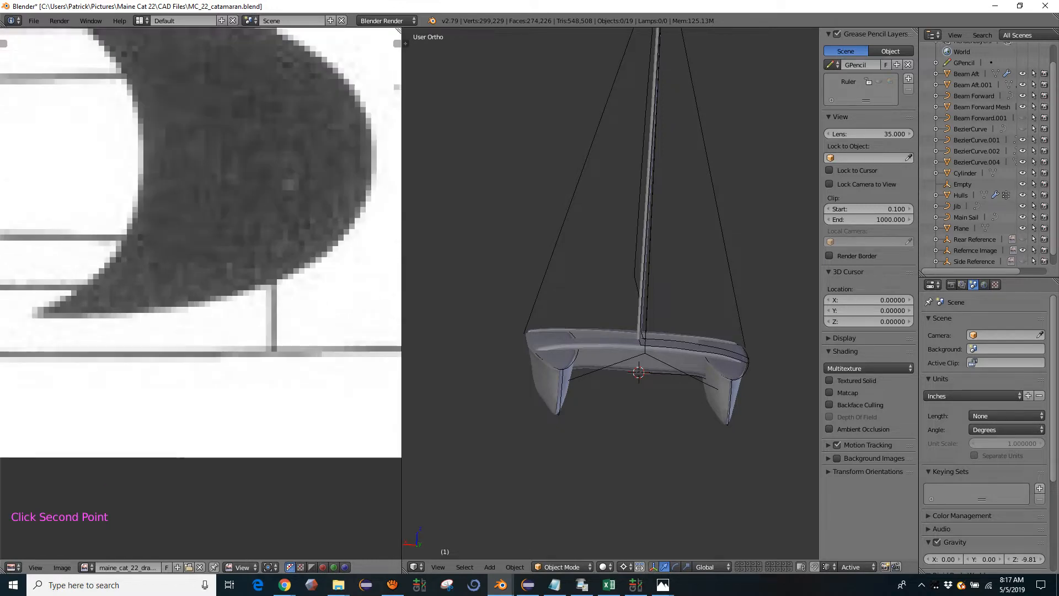
pyautogui.scroll(2, 213, 362)
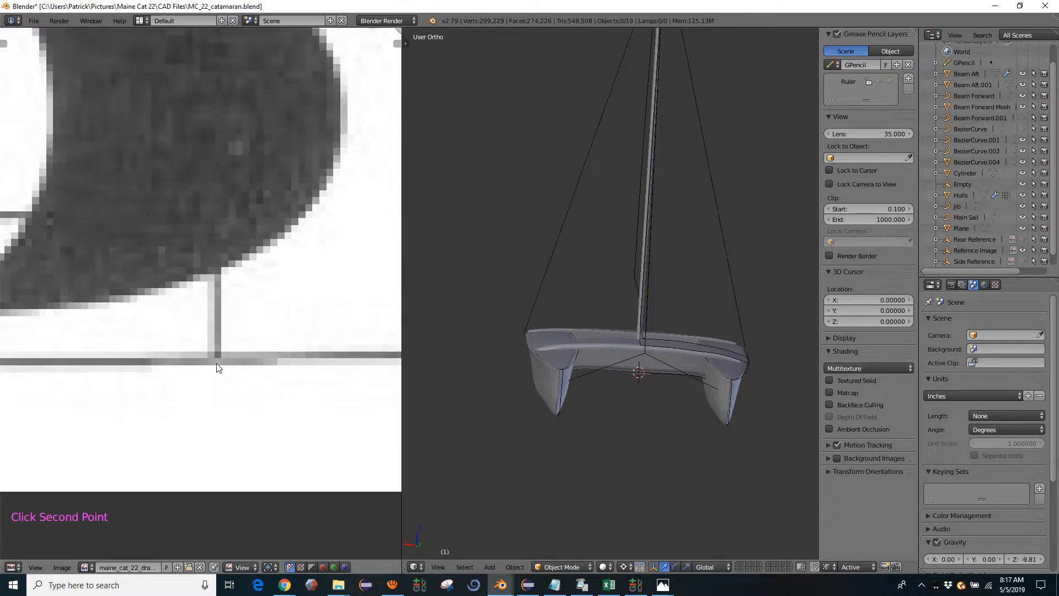
pyautogui.click(217, 362)
# Build the calibration matrix for the top-view drawing from the two marked points
pyautogui.scroll(-8, 219, 363)
pyautogui.moveTo(234, 277); pyautogui.dragTo(232, 357, button='middle')
pyautogui.scroll(-2, 233, 358)
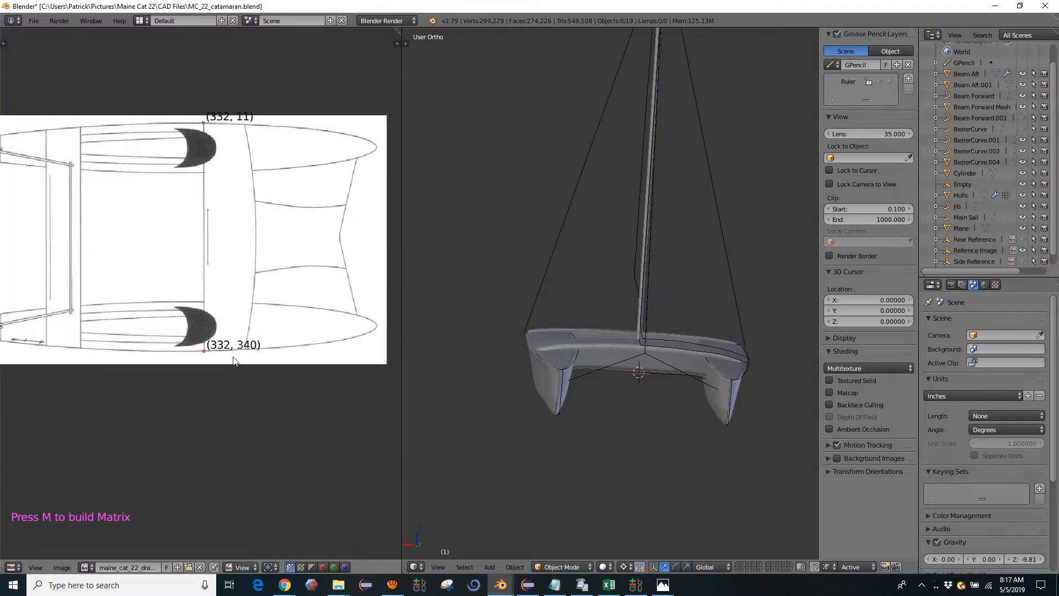
pyautogui.moveTo(233, 314); pyautogui.dragTo(233, 352, button='middle')
pyautogui.scroll(-2, 233, 352)
pyautogui.scroll(2, 232, 345)
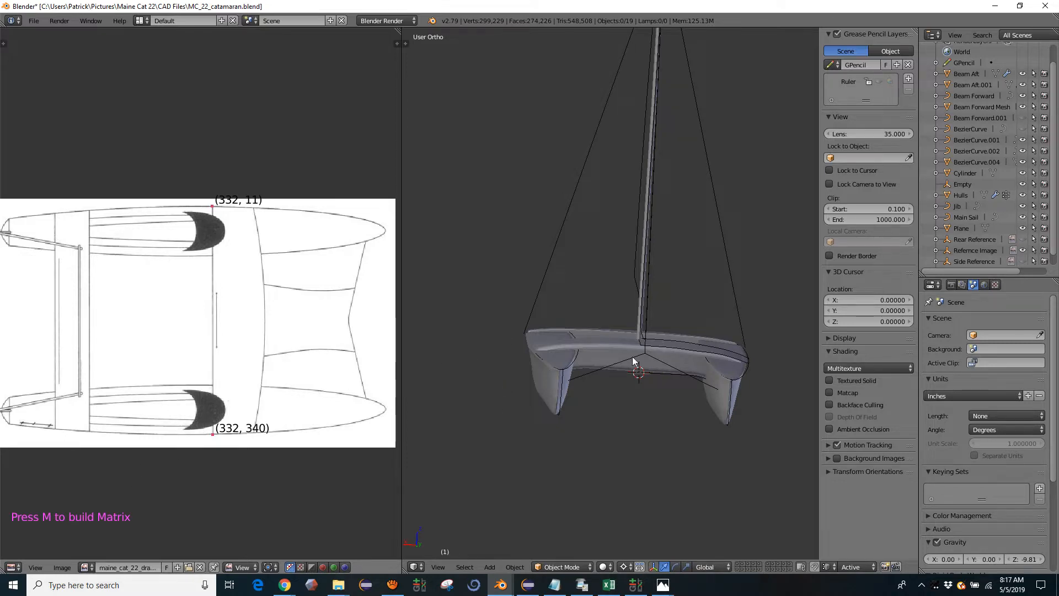
pyautogui.press('m')
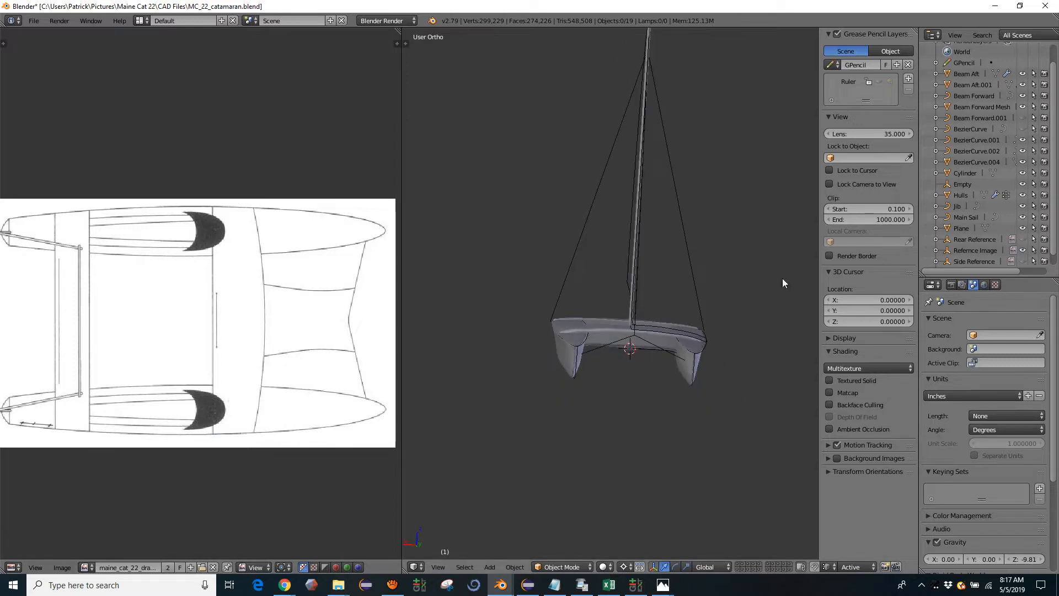
# Make the Side Reference, Rear Reference and Top Reference images visible in the 3D scene
pyautogui.click(1022, 261)
pyautogui.click(1022, 239)
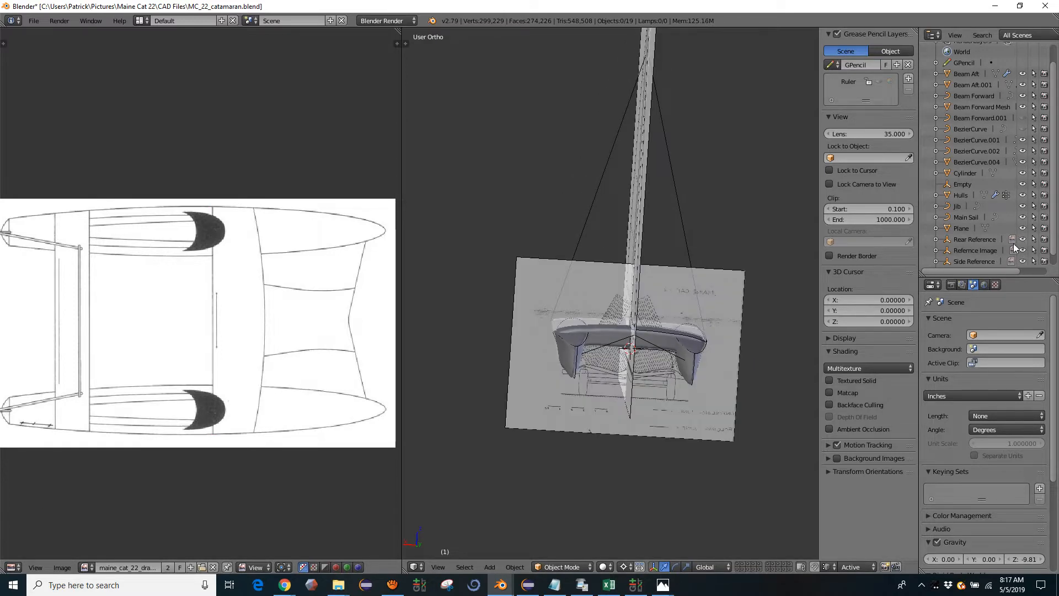
pyautogui.moveTo(734, 259); pyautogui.dragTo(560, 436, button='middle')
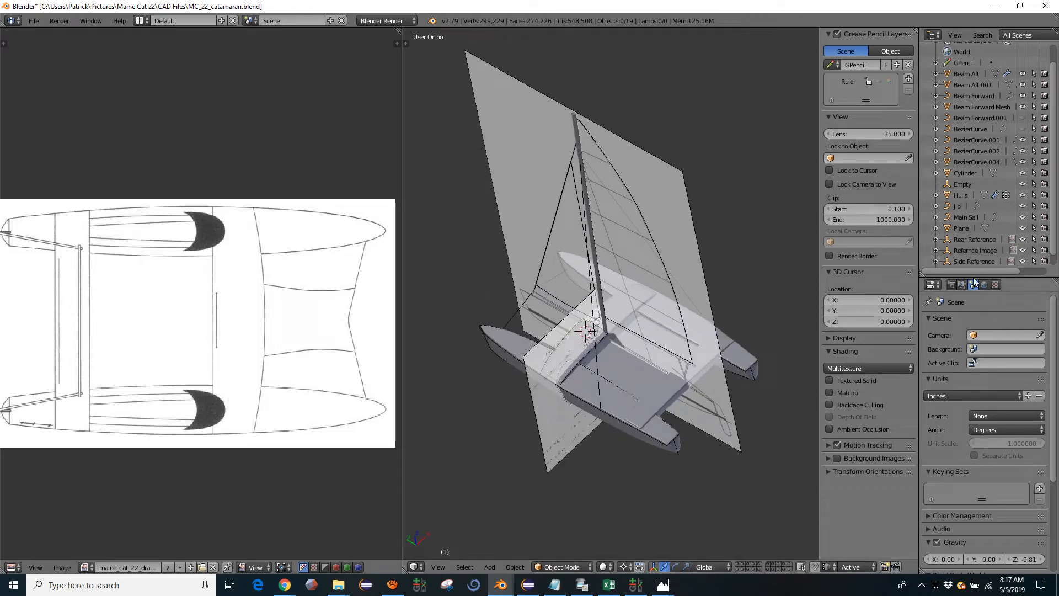
pyautogui.moveTo(974, 277); pyautogui.dragTo(976, 335)
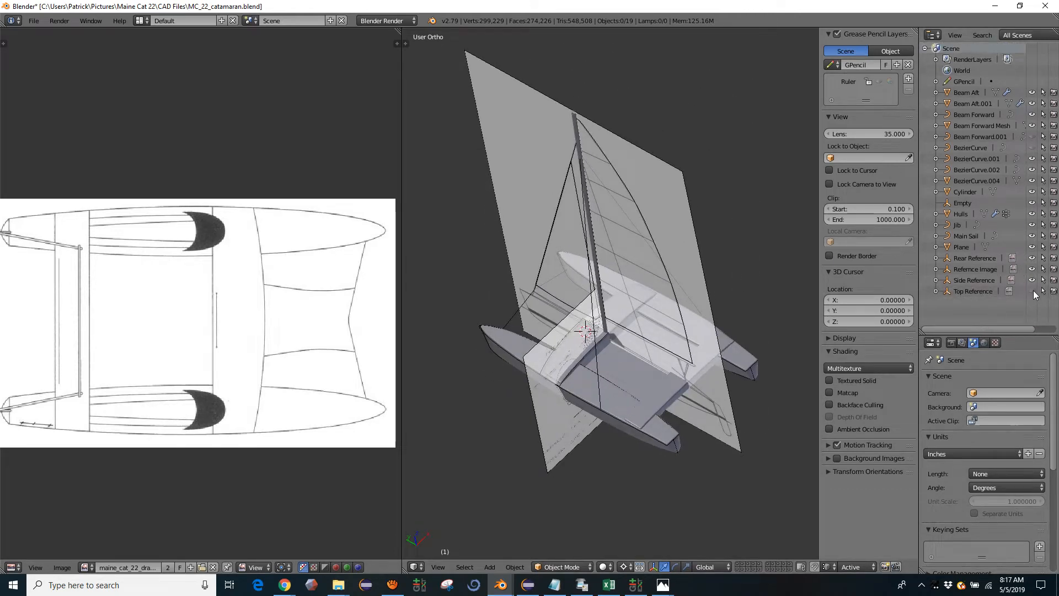
pyautogui.click(1032, 291)
pyautogui.moveTo(747, 349); pyautogui.dragTo(399, 418, button='middle')
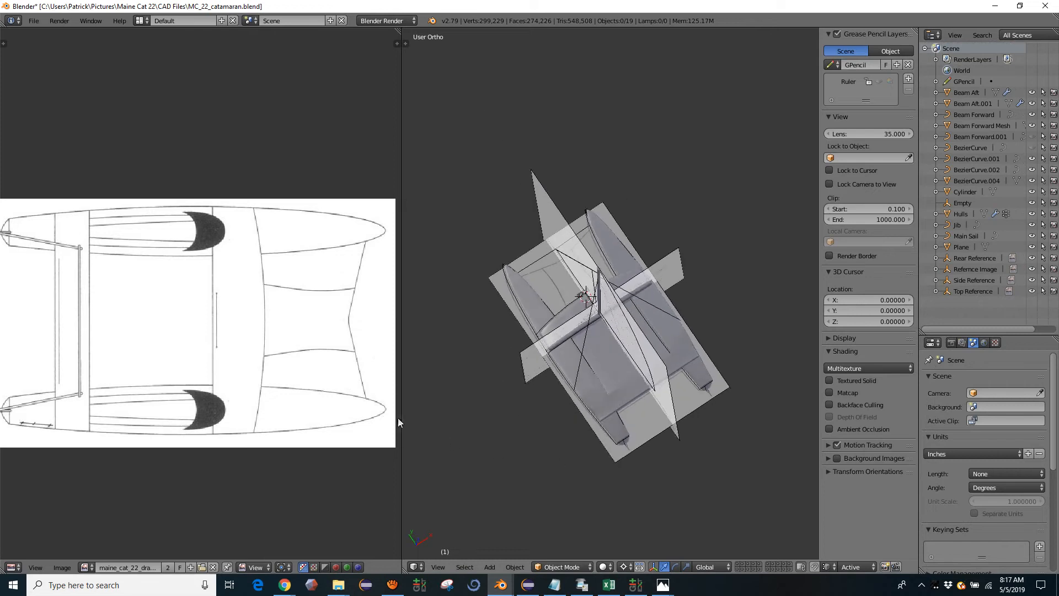
# Display maine_cat_22_drawing_side.png in the image editor and fit the side drawing in view
pyautogui.click(86, 567)
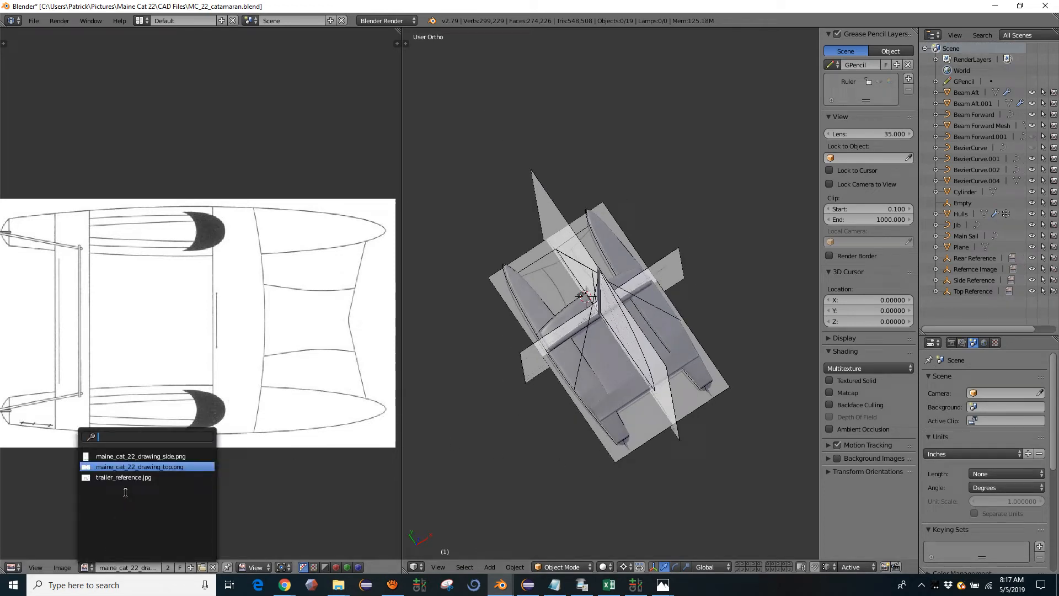
pyautogui.click(132, 458)
pyautogui.scroll(-3, 132, 441)
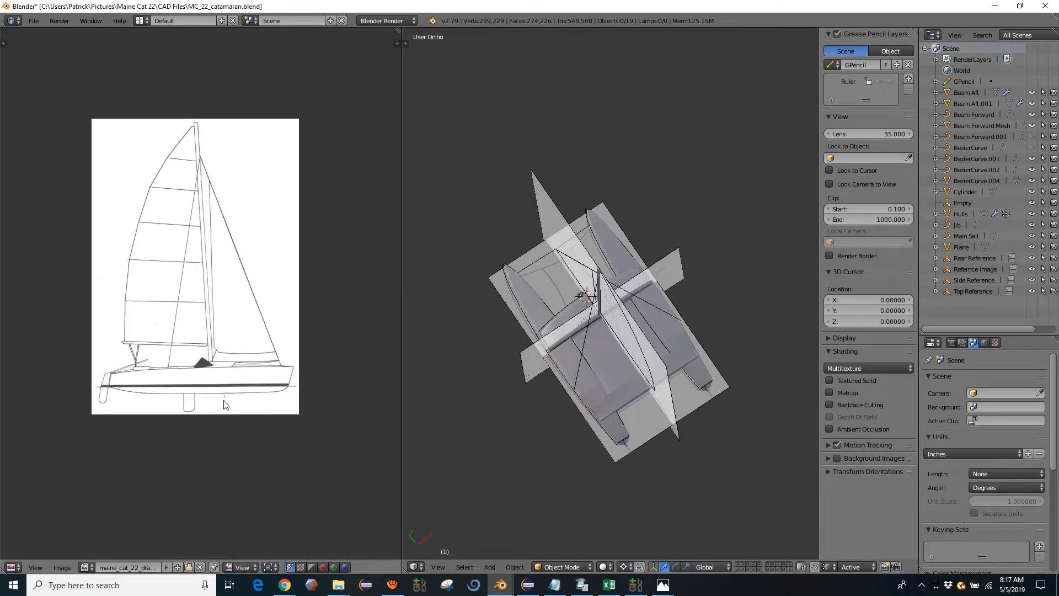
pyautogui.scroll(1, 166, 425)
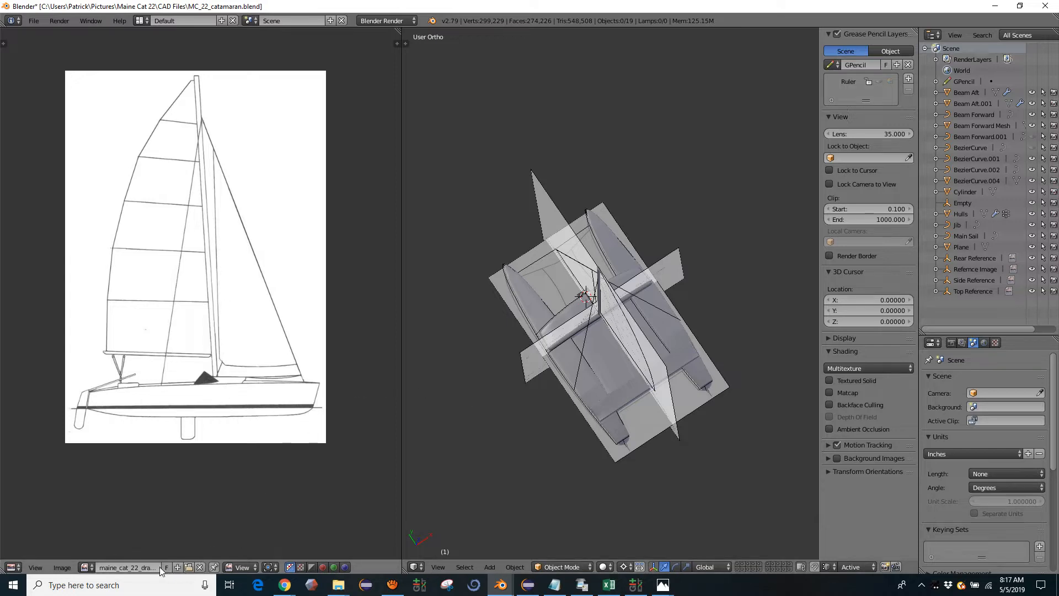
# Display trailer_reference.jpg in the image editor
pyautogui.click(90, 569)
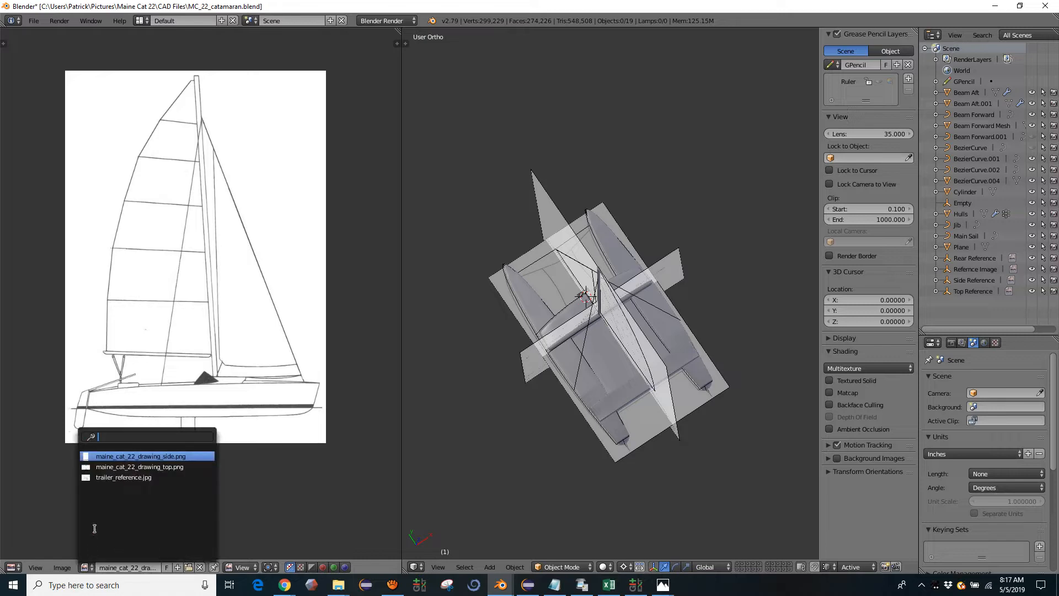
pyautogui.click(125, 478)
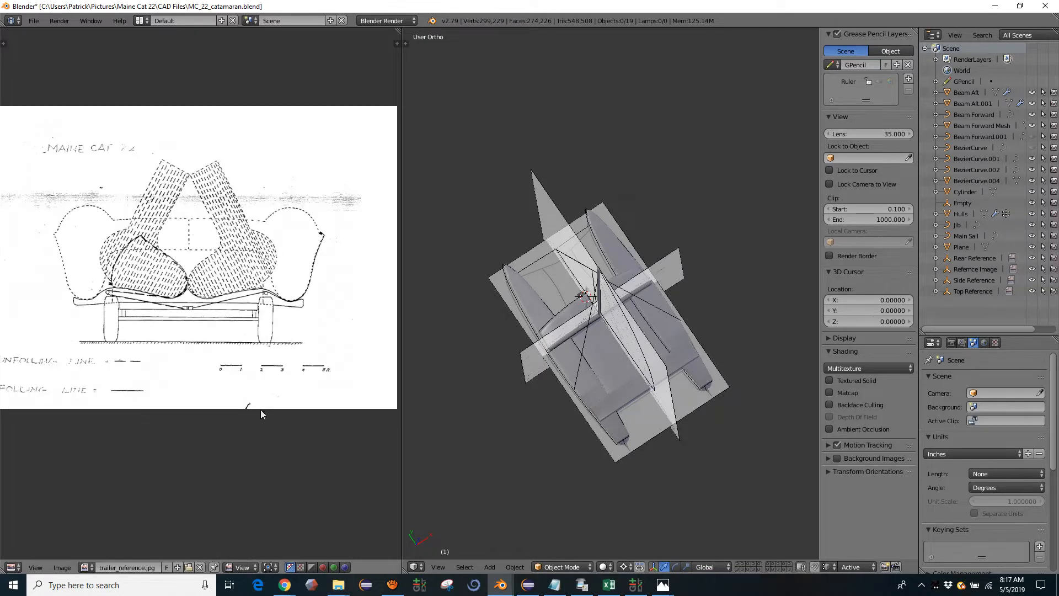
pyautogui.scroll(3, 250, 378)
pyautogui.scroll(-1, 236, 406)
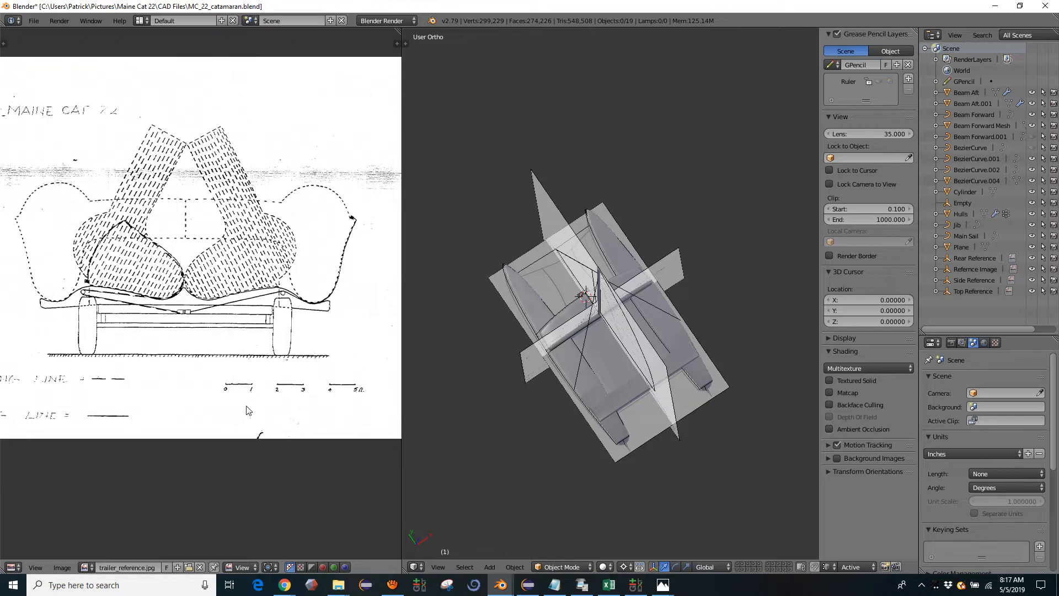
# Compare the hulls with the trailer reference drawing in a close front orthographic view
pyautogui.moveTo(542, 413); pyautogui.dragTo(600, 362, button='middle')
pyautogui.press('KP_3')
pyautogui.press('KP_1')
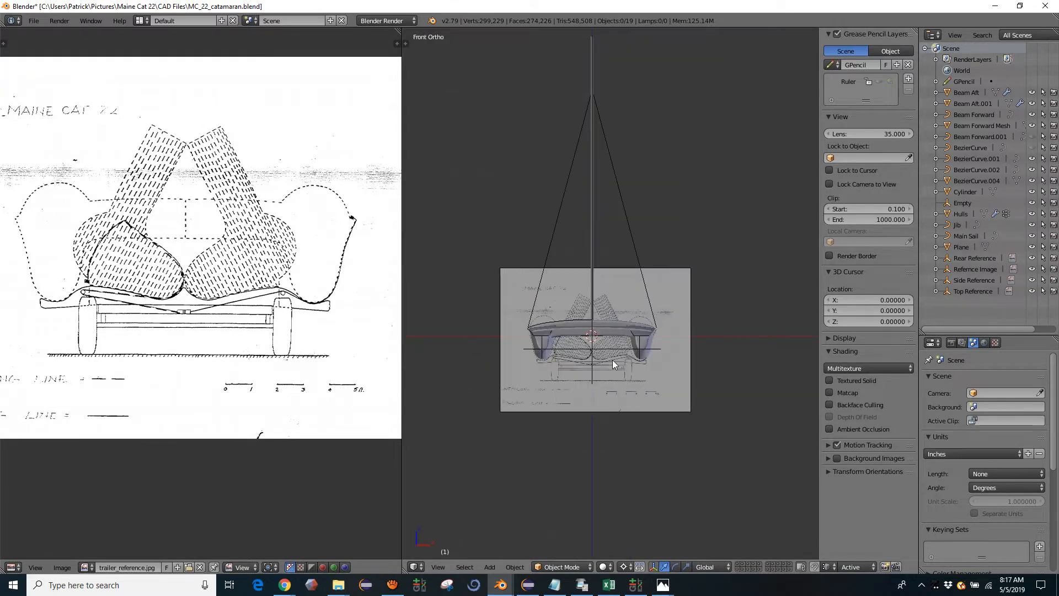
pyautogui.scroll(3, 613, 359)
pyautogui.keyDown('shift'); pyautogui.moveTo(652, 338); pyautogui.dragTo(684, 296, button='middle'); pyautogui.keyUp('shift')
pyautogui.scroll(1, 584, 369)
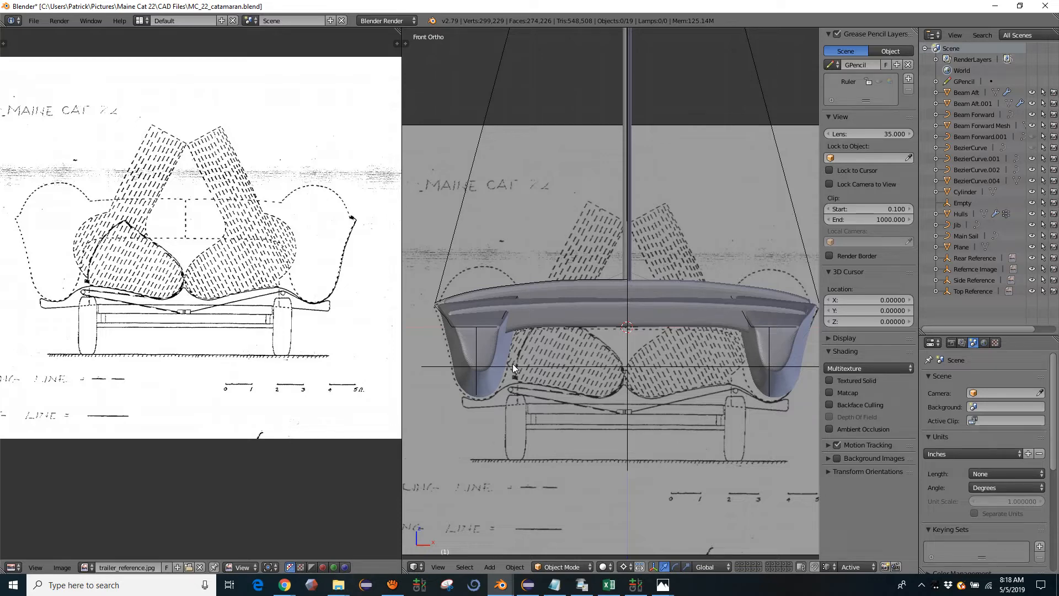
# Try moving the Hulls object against the trailer reference drawing in the front view
pyautogui.rightClick(476, 352)
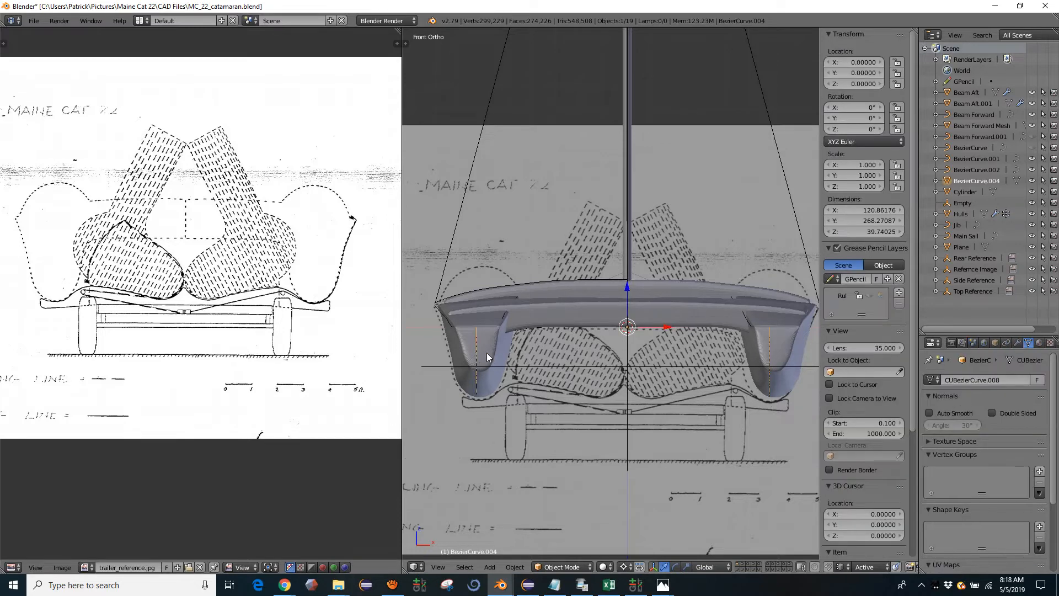
pyautogui.rightClick(487, 353)
pyautogui.press('g')
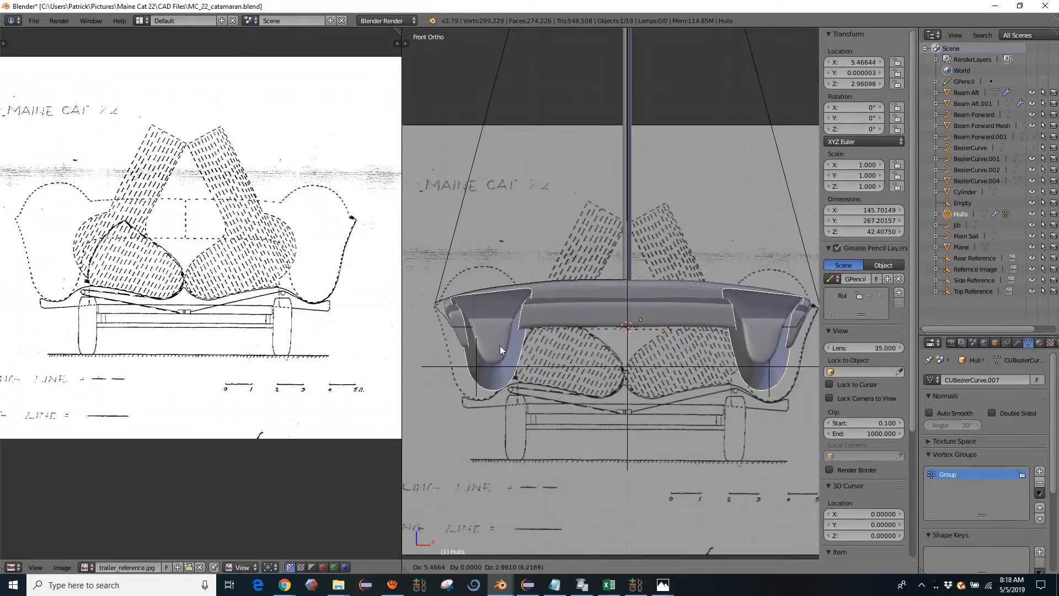
pyautogui.rightClick(500, 345)
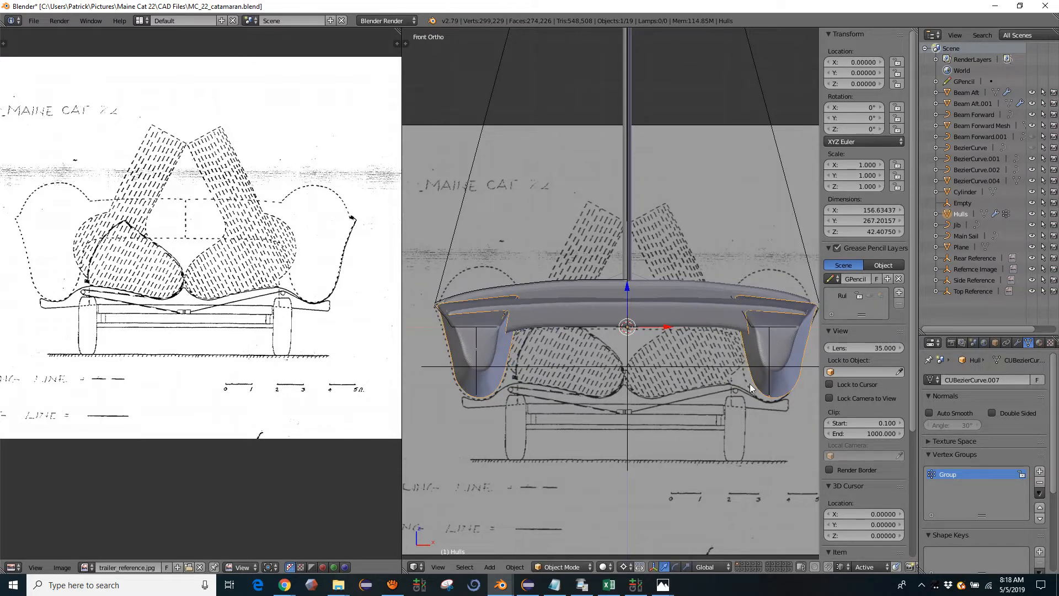
# Hide the mast cylinder so the trailer reference drawing is unobstructed in the front view
pyautogui.rightClick(653, 434)
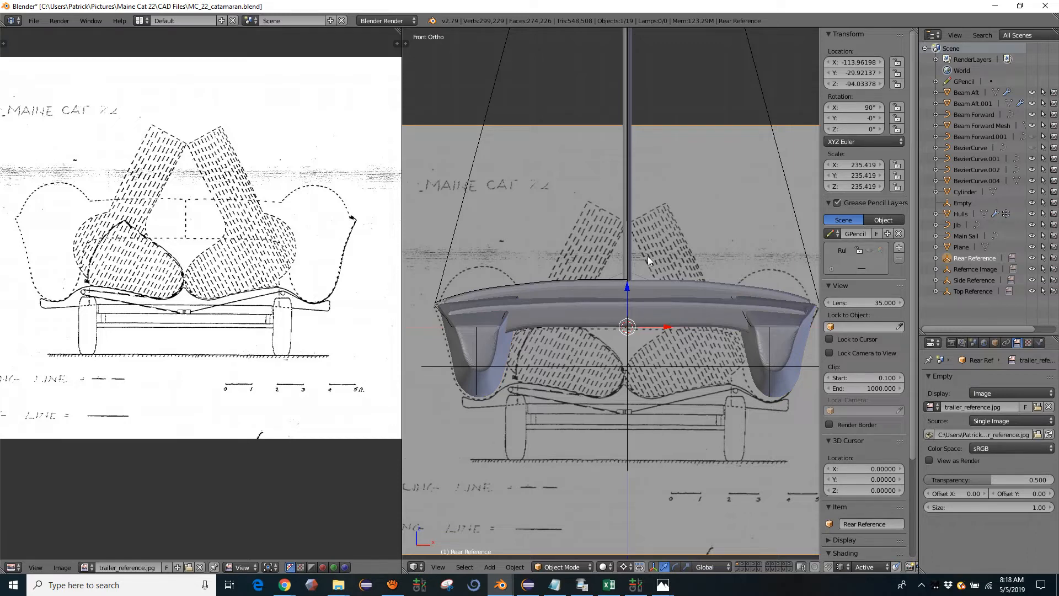
pyautogui.rightClick(630, 253)
pyautogui.press('a')
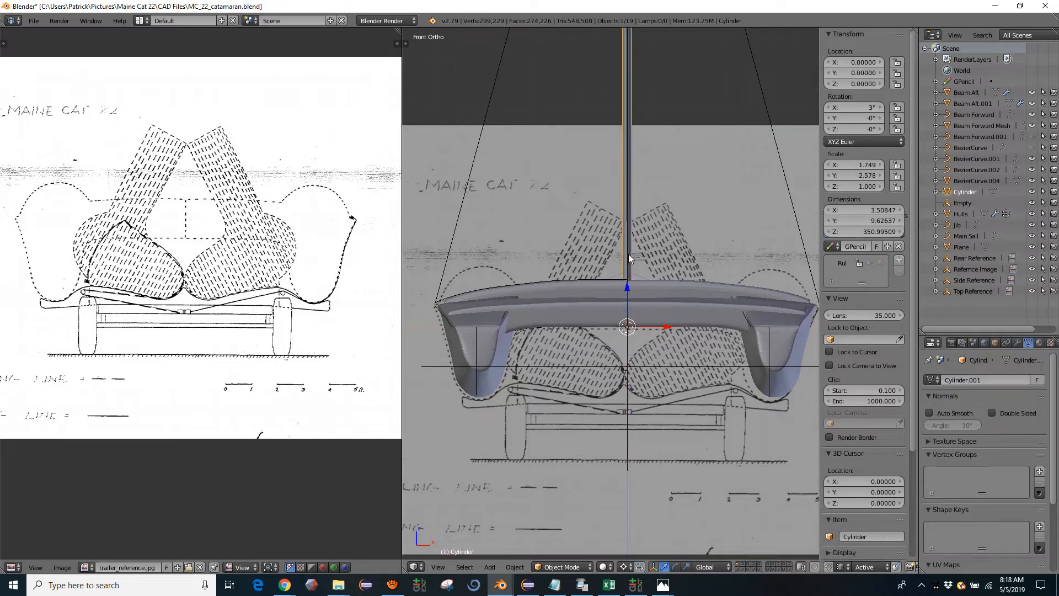
pyautogui.scroll(4, 628, 255)
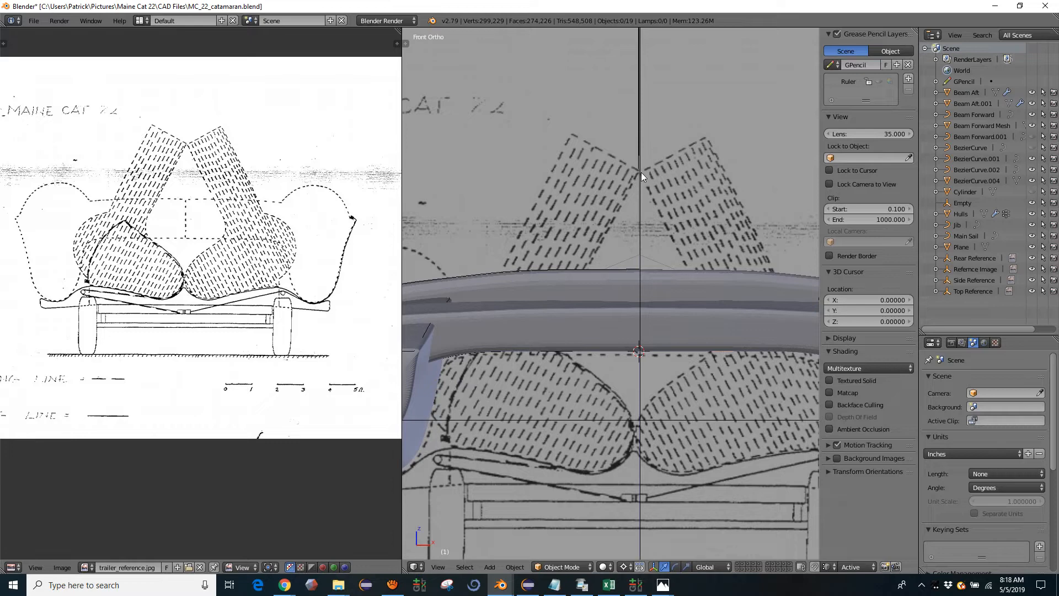
pyautogui.scroll(-4, 651, 488)
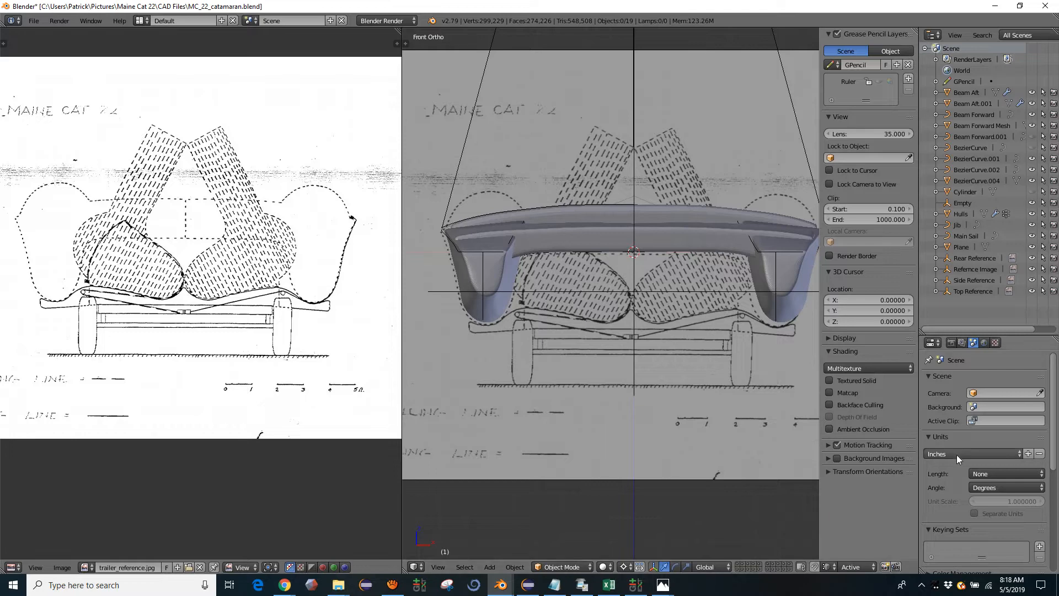
# Rotate the Rear Reference image slightly in the front view, to about -0.73° around Y, to straighten the trailer drawing
pyautogui.rightClick(726, 411)
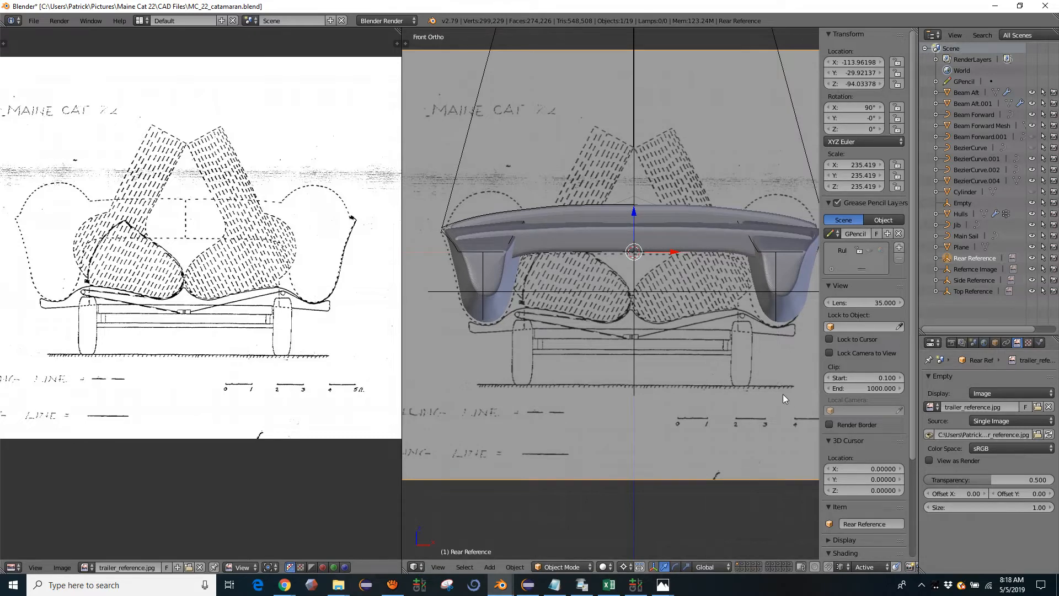
pyautogui.scroll(-2, 772, 389)
pyautogui.scroll(1, 766, 395)
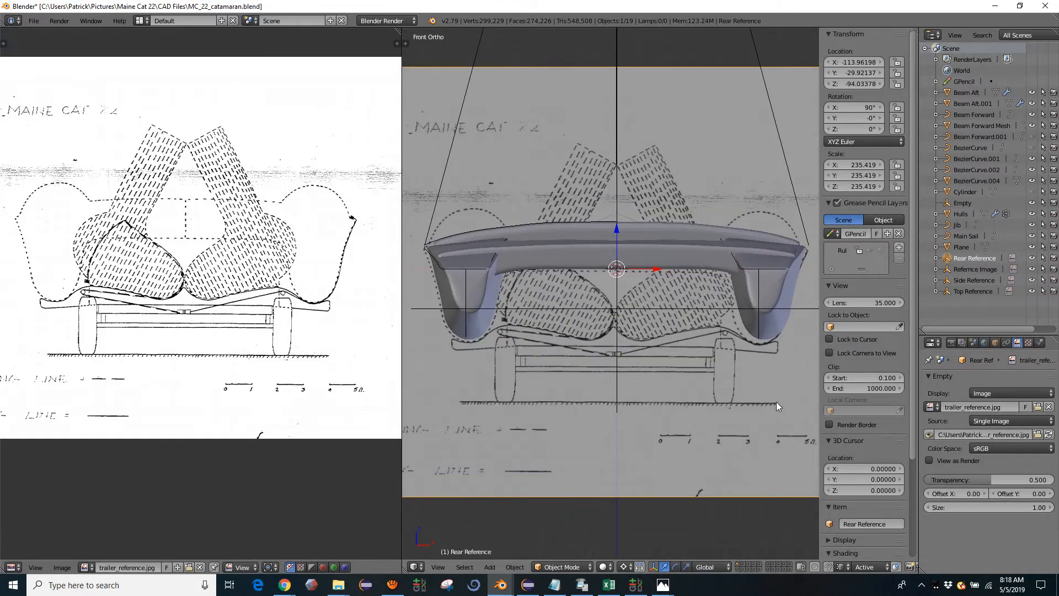
pyautogui.press('r')
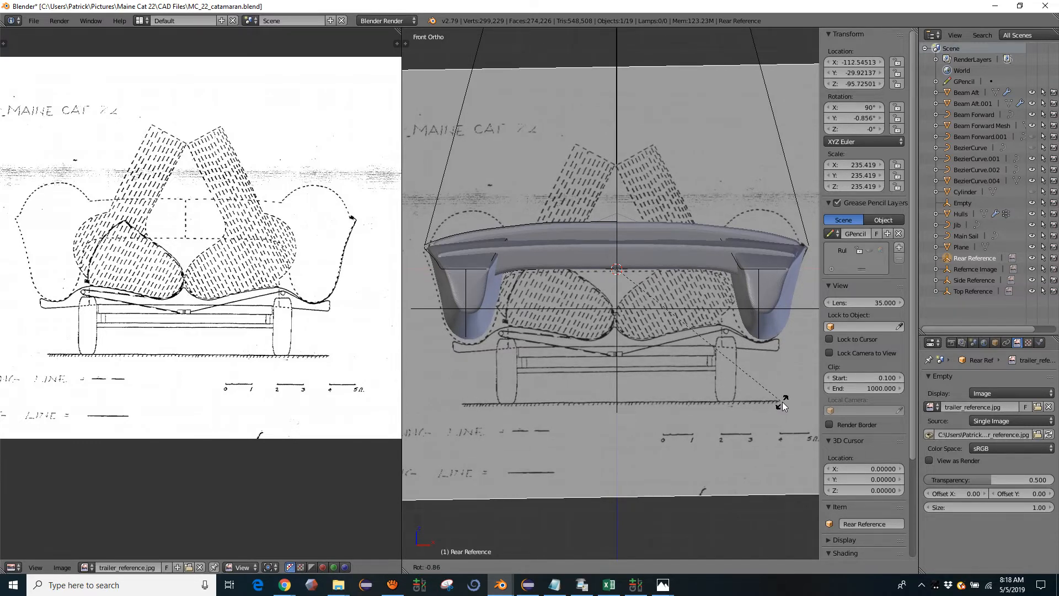
pyautogui.rightClick(784, 404)
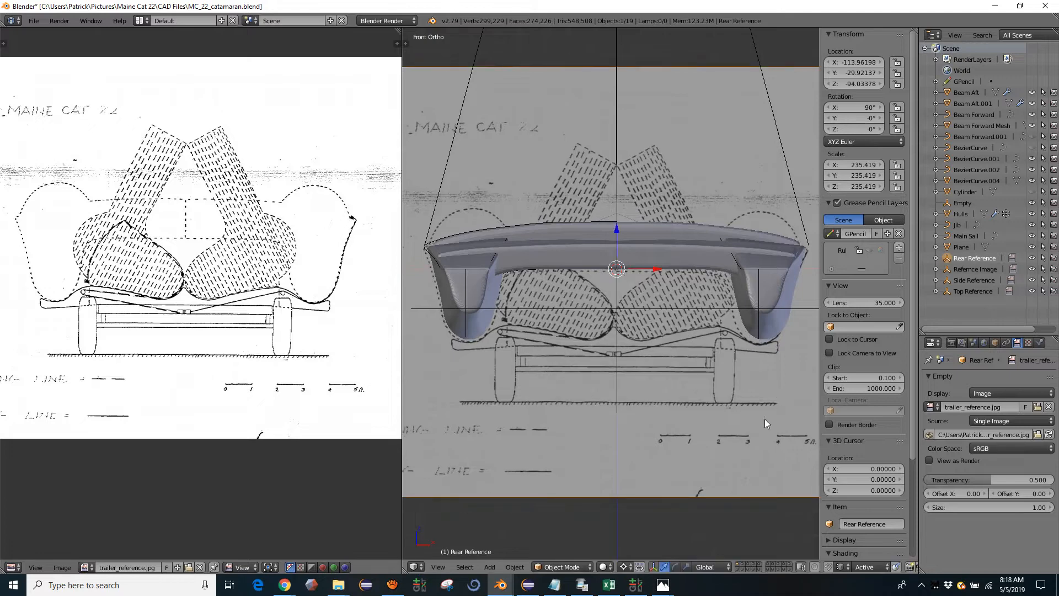
pyautogui.scroll(8, 706, 429)
pyautogui.press('r')
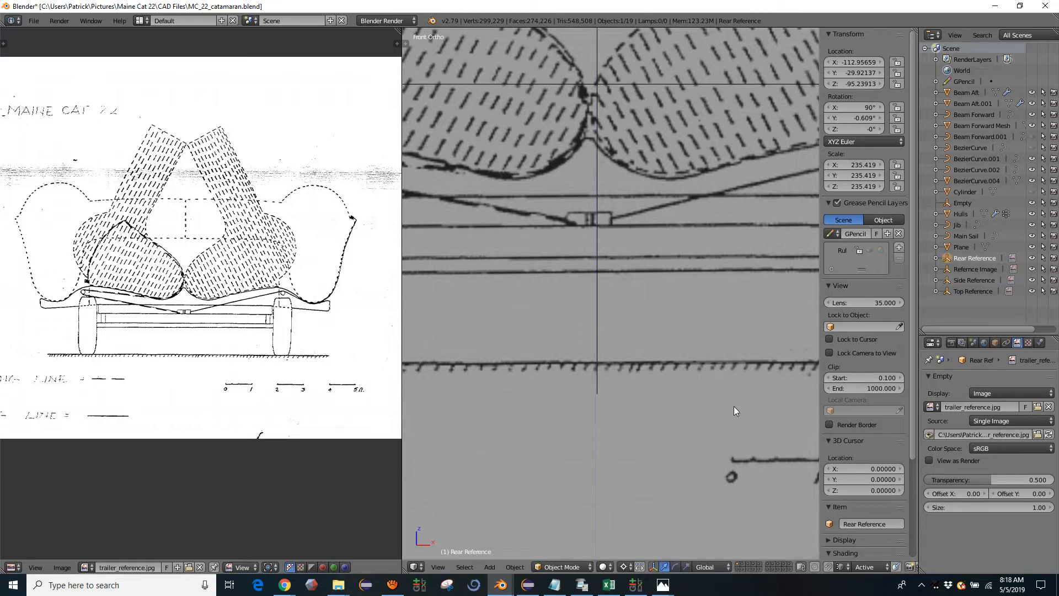
pyautogui.click(730, 398)
# Shift the Rear Reference image to about X -111.97 and Z -94.56 to line the trailer drawing up with the model
pyautogui.scroll(-1, 701, 337)
pyautogui.keyDown('shift'); pyautogui.moveTo(701, 338); pyautogui.dragTo(718, 471, button='middle'); pyautogui.keyUp('shift')
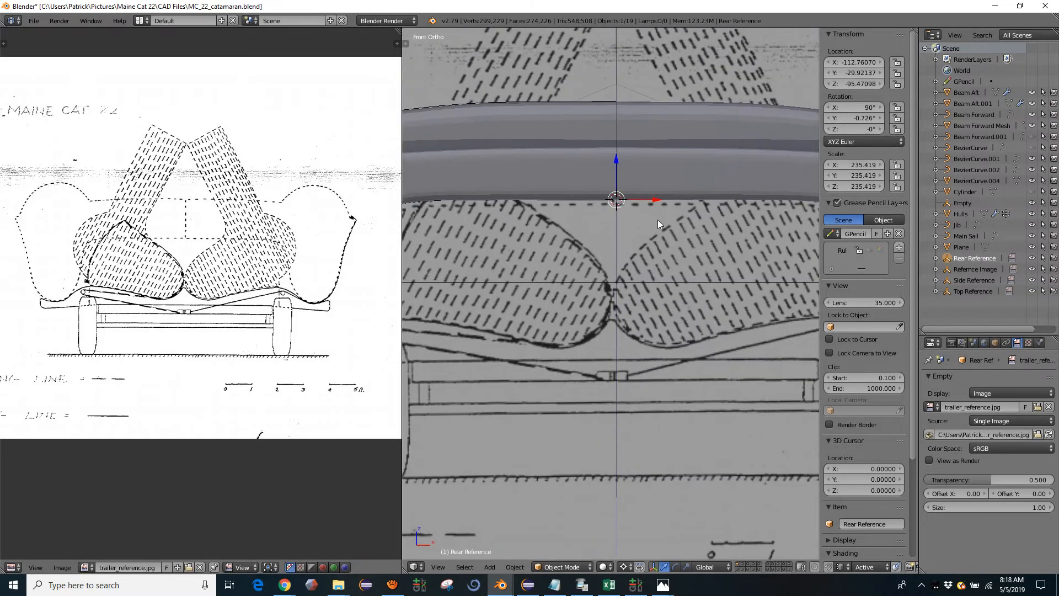
pyautogui.scroll(-2, 661, 249)
pyautogui.keyDown('shift'); pyautogui.moveTo(661, 249); pyautogui.dragTo(657, 281, button='middle'); pyautogui.keyUp('shift')
pyautogui.scroll(1, 655, 275)
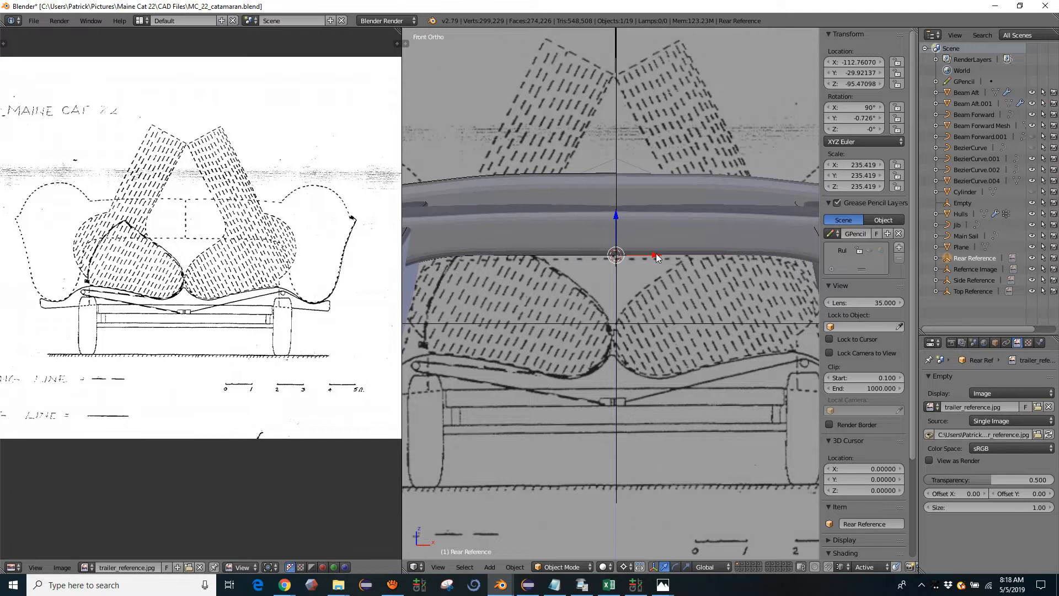
pyautogui.moveTo(657, 257); pyautogui.dragTo(659, 256)
pyautogui.scroll(-3, 659, 256)
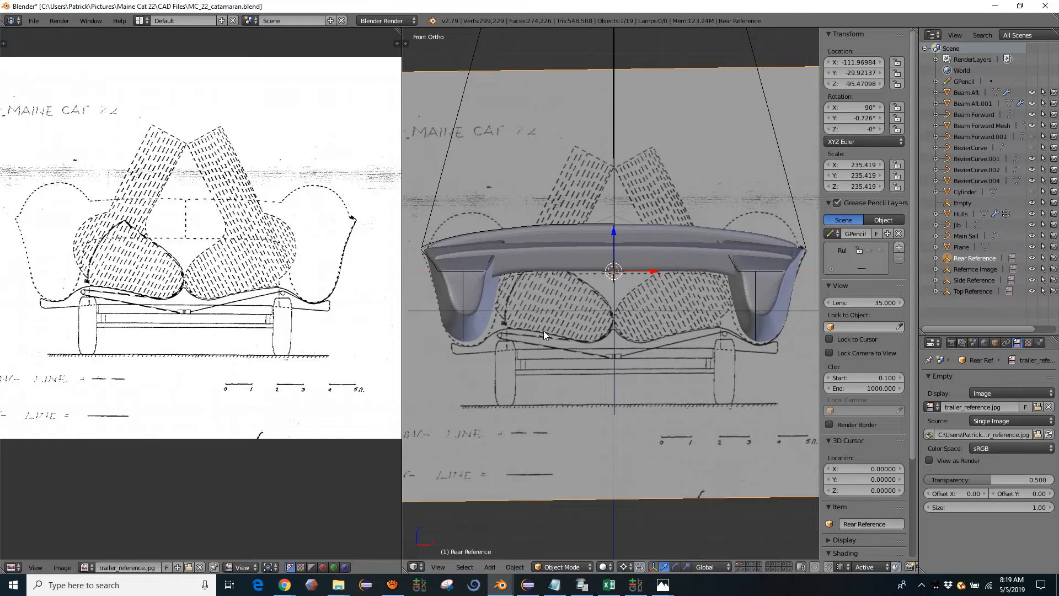
pyautogui.moveTo(614, 233); pyautogui.dragTo(614, 232)
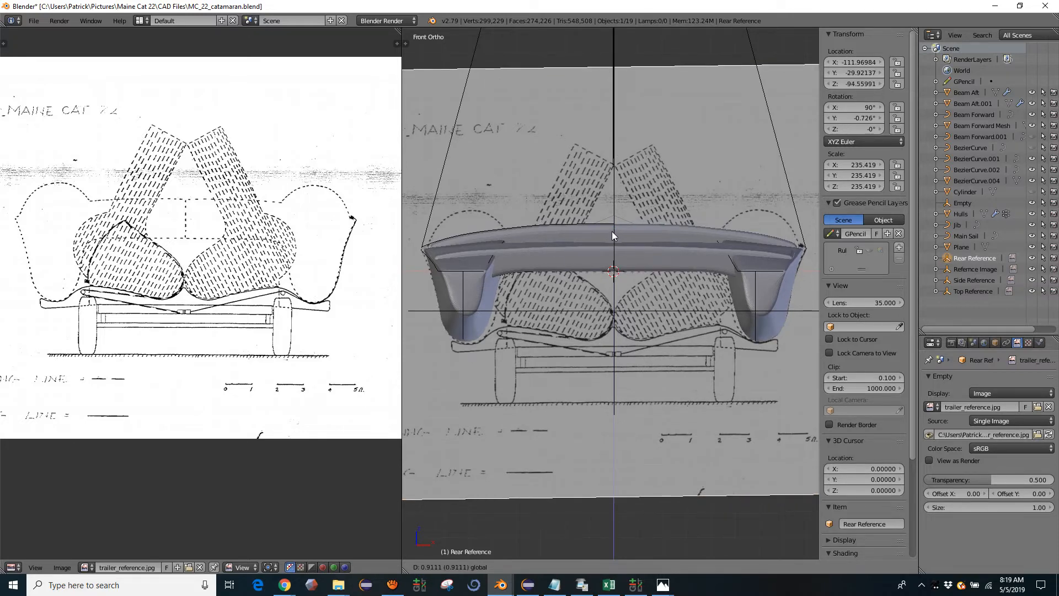
pyautogui.click(612, 231)
# Move the entire Hulls mesh inward along X in Edit Mode, to a median X of about -60.29
pyautogui.rightClick(471, 287)
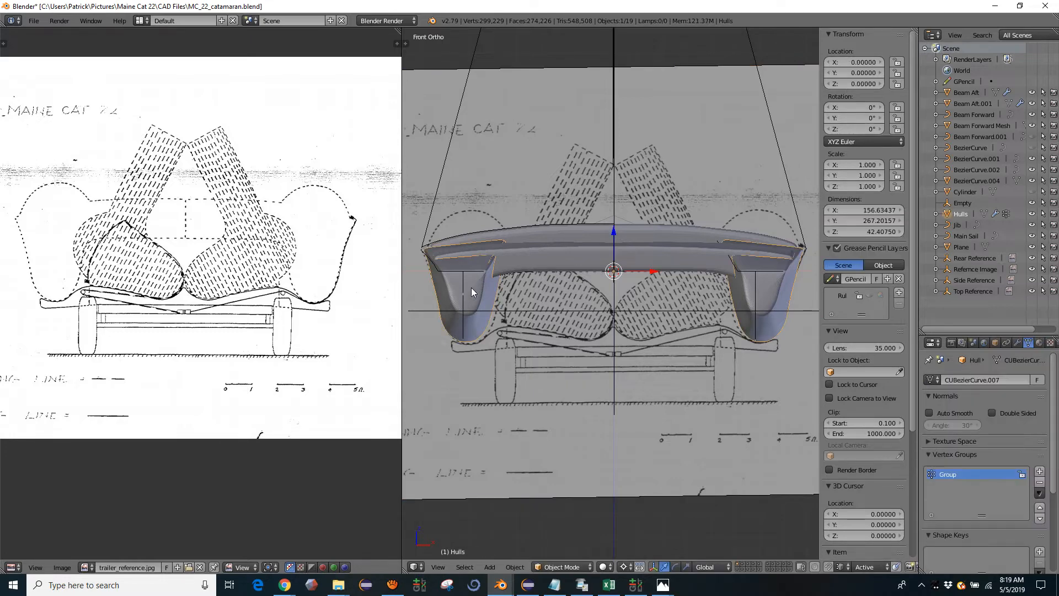
pyautogui.press('Tab')
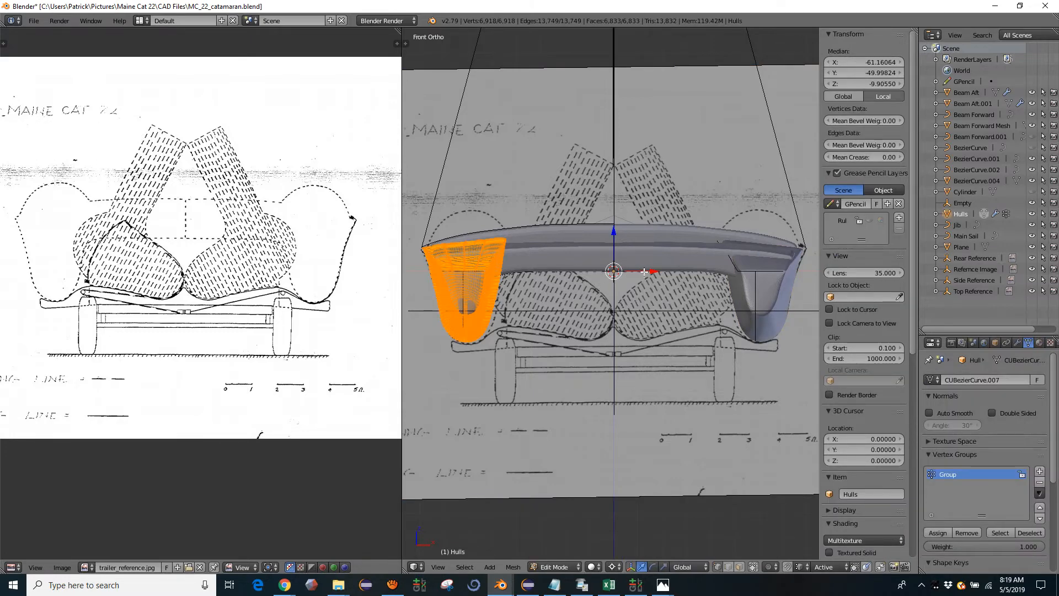
pyautogui.moveTo(650, 271); pyautogui.dragTo(650, 271)
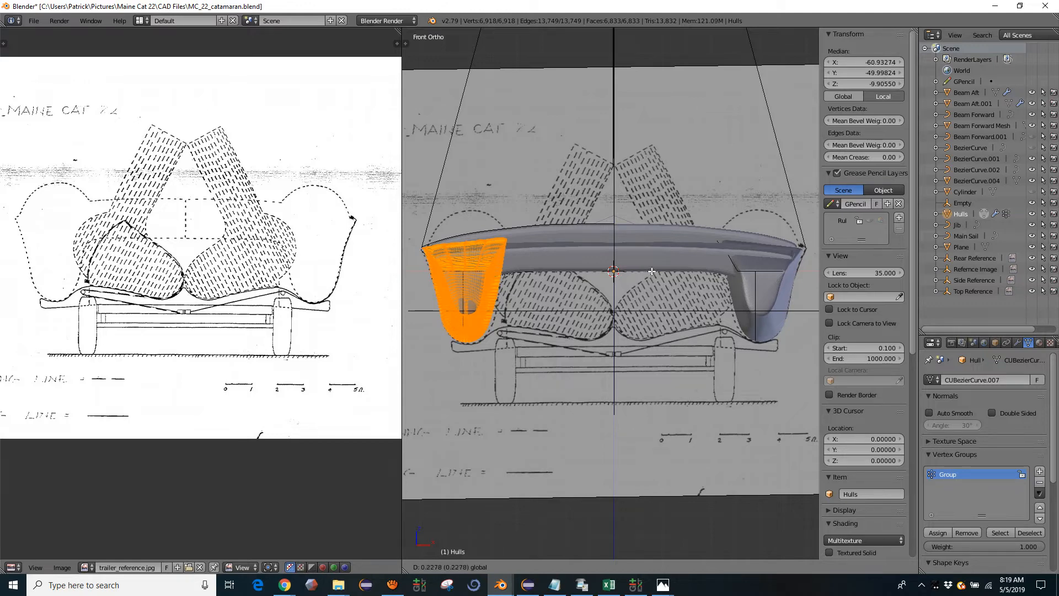
pyautogui.moveTo(652, 272); pyautogui.dragTo(636, 271)
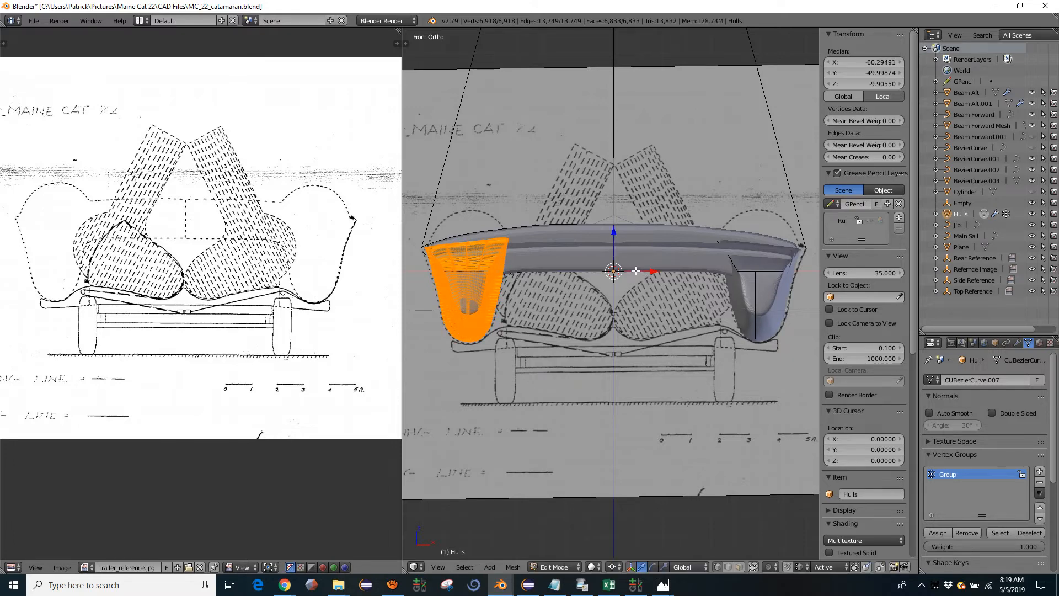
pyautogui.press('Tab')
# Return to a perspective-like angle of the whole boat and save MC_22_catamaran.blend
pyautogui.scroll(-2, 664, 307)
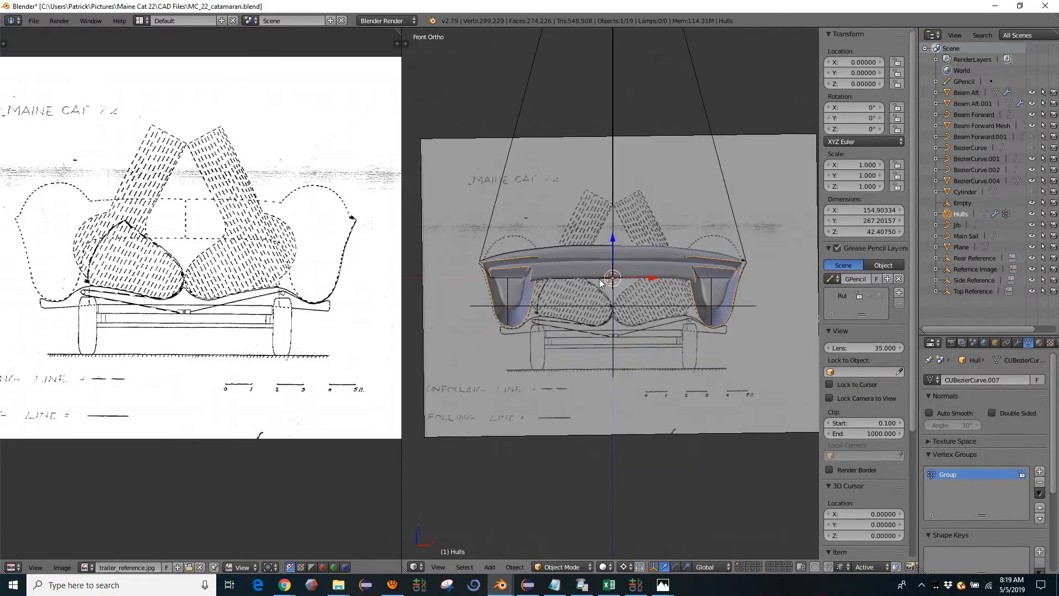
pyautogui.moveTo(665, 307); pyautogui.dragTo(657, 335, button='middle')
pyautogui.click(33, 20)
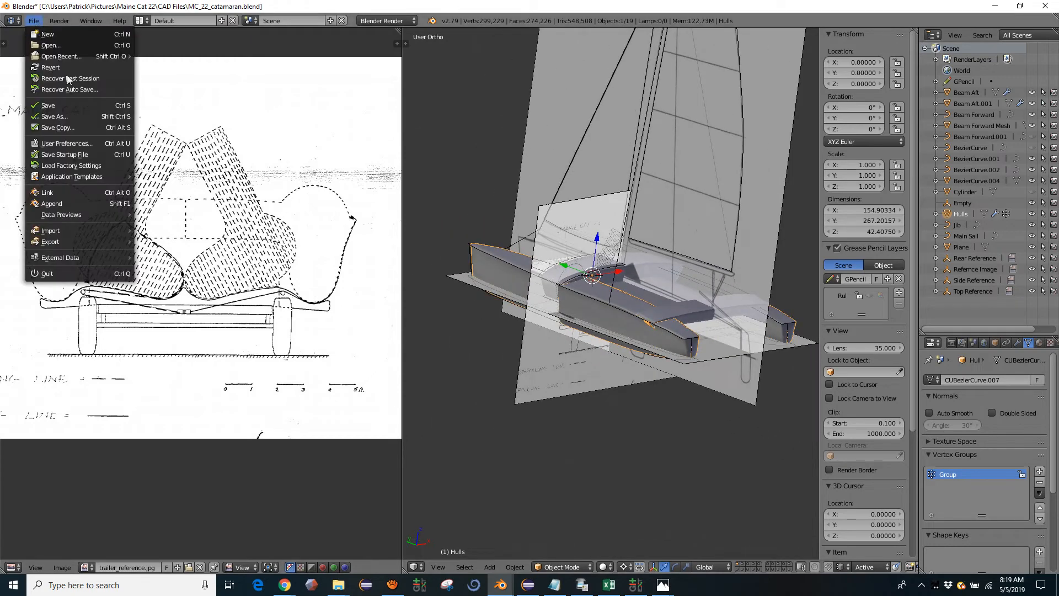
pyautogui.click(62, 98)
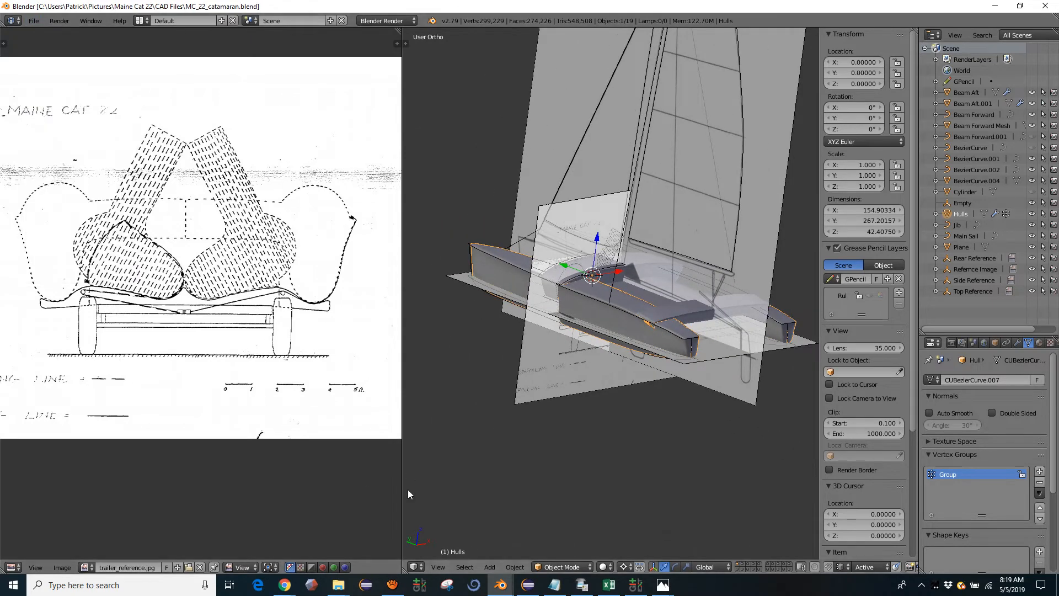
# Maximize the 3D view and hide the rear, side and top reference images
pyautogui.hotkey('ctrl', 'Up')
pyautogui.scroll(-2, 420, 390)
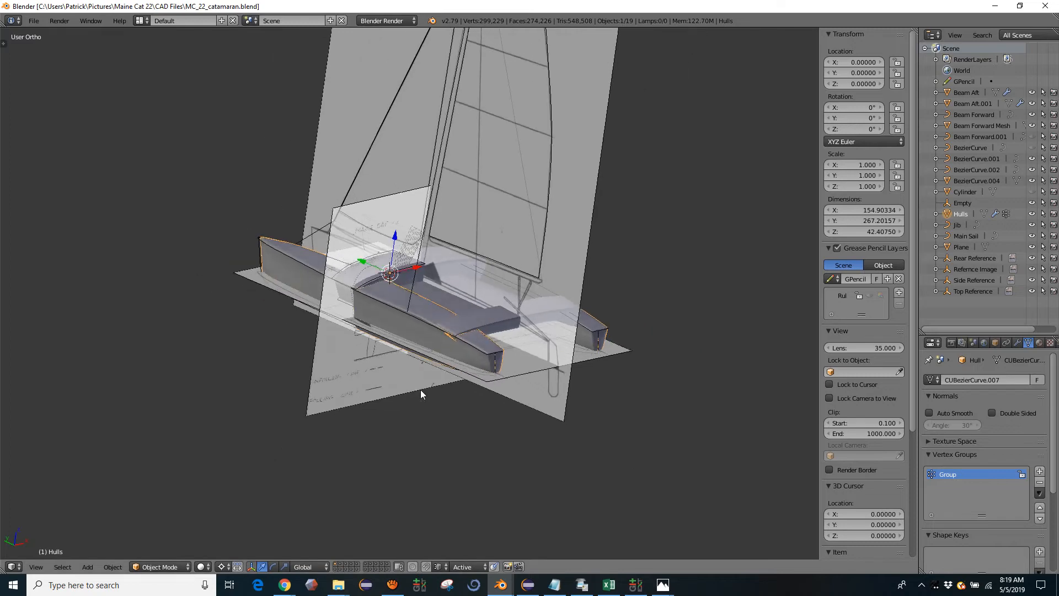
pyautogui.rightClick(337, 386)
pyautogui.press('h')
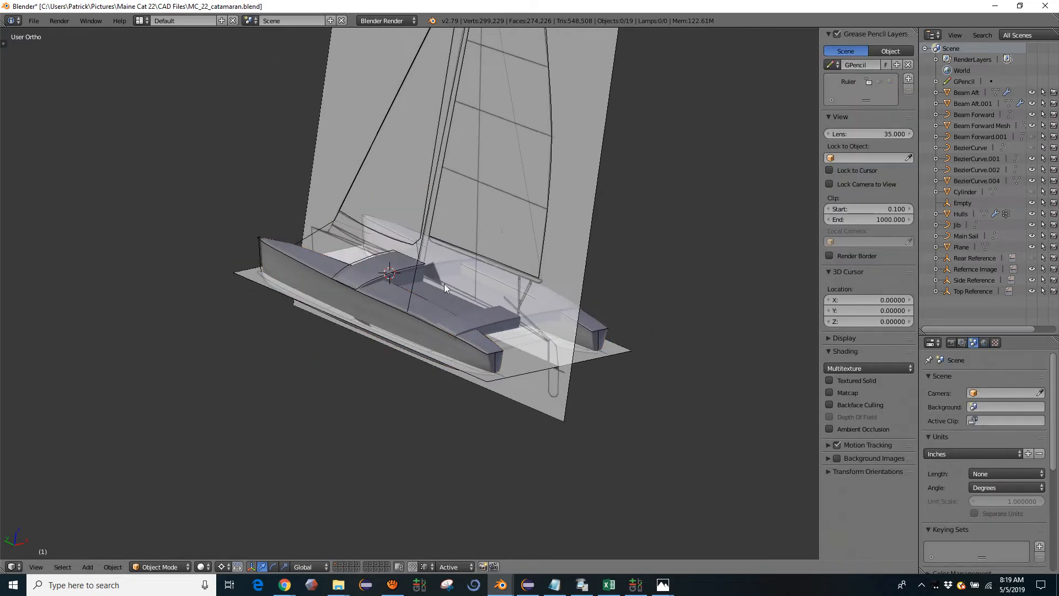
pyautogui.rightClick(546, 227)
pyautogui.press('h')
pyautogui.rightClick(533, 352)
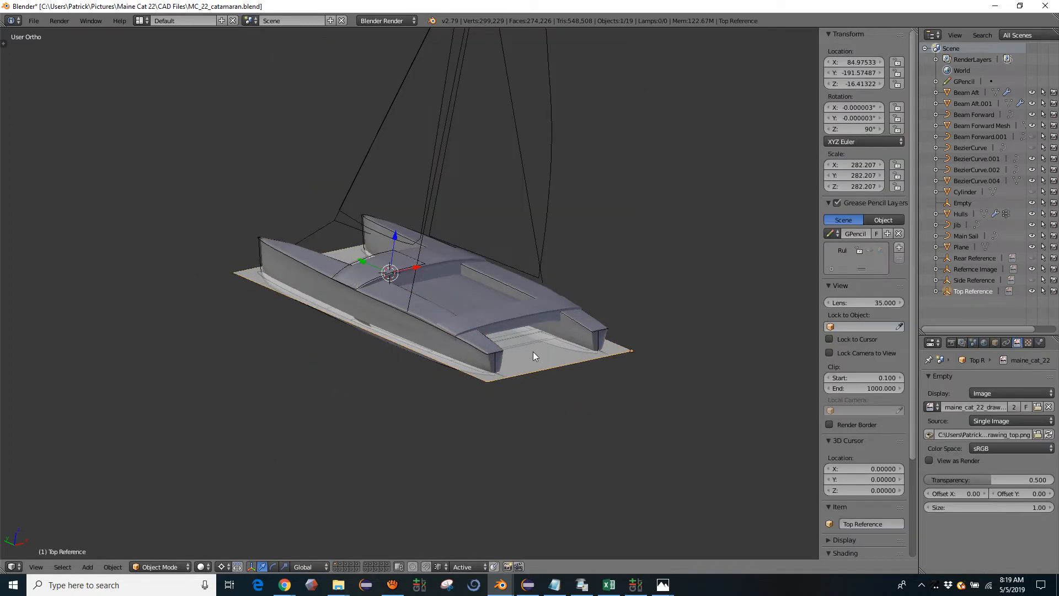
pyautogui.press('h')
# Select the Hulls, the forward beam mesh and the Beam Aft object together
pyautogui.moveTo(364, 325); pyautogui.dragTo(383, 310, button='middle')
pyautogui.rightClick(465, 343)
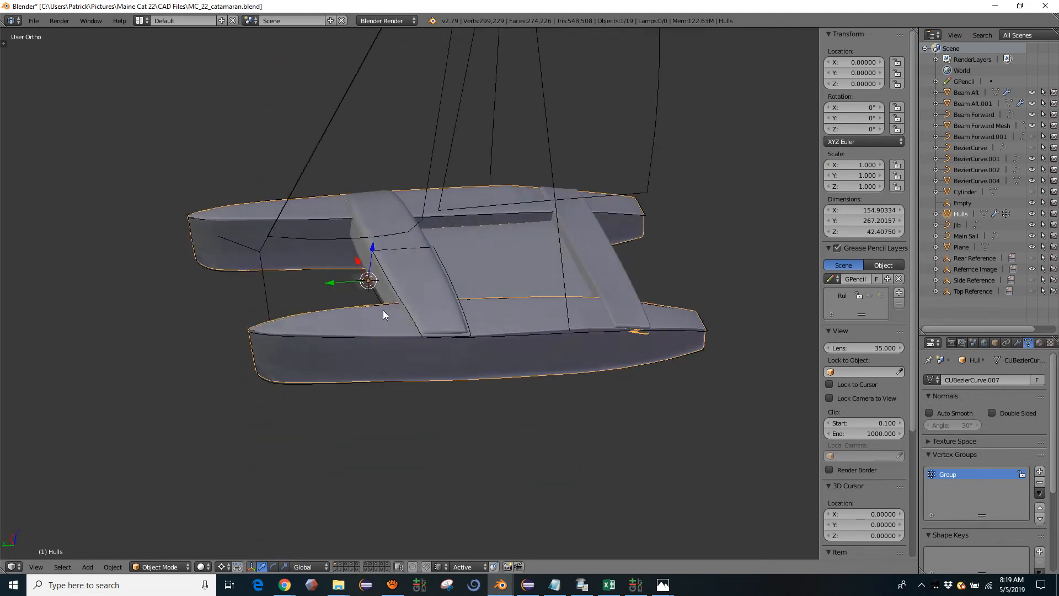
pyautogui.keyDown('shift'); pyautogui.rightClick(422, 293); pyautogui.keyUp('shift')
pyautogui.keyDown('shift'); pyautogui.rightClick(607, 287); pyautogui.keyUp('shift')
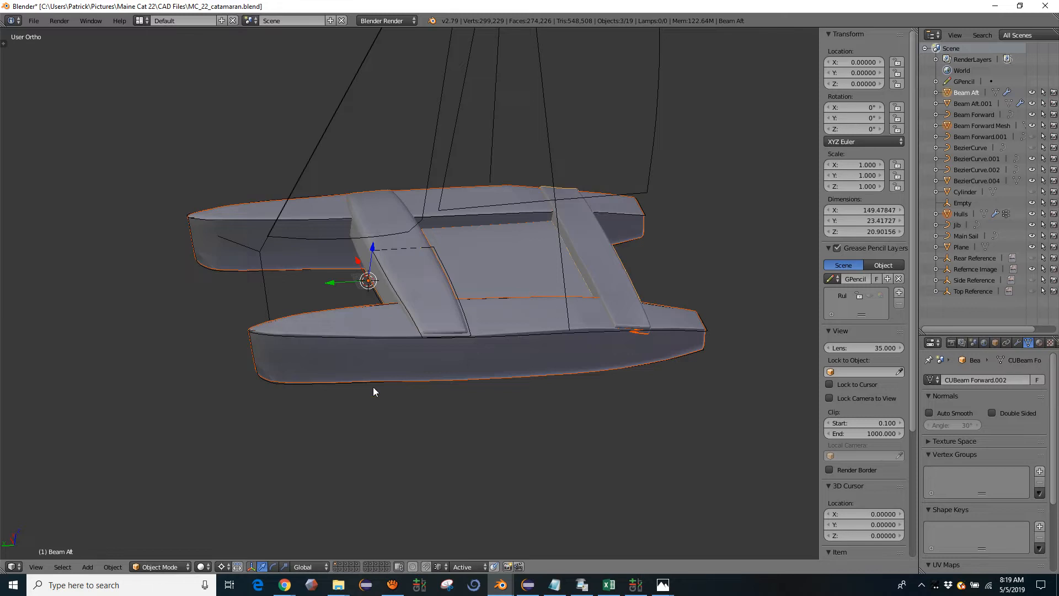
pyautogui.moveTo(373, 388); pyautogui.dragTo(527, 325, button='middle')
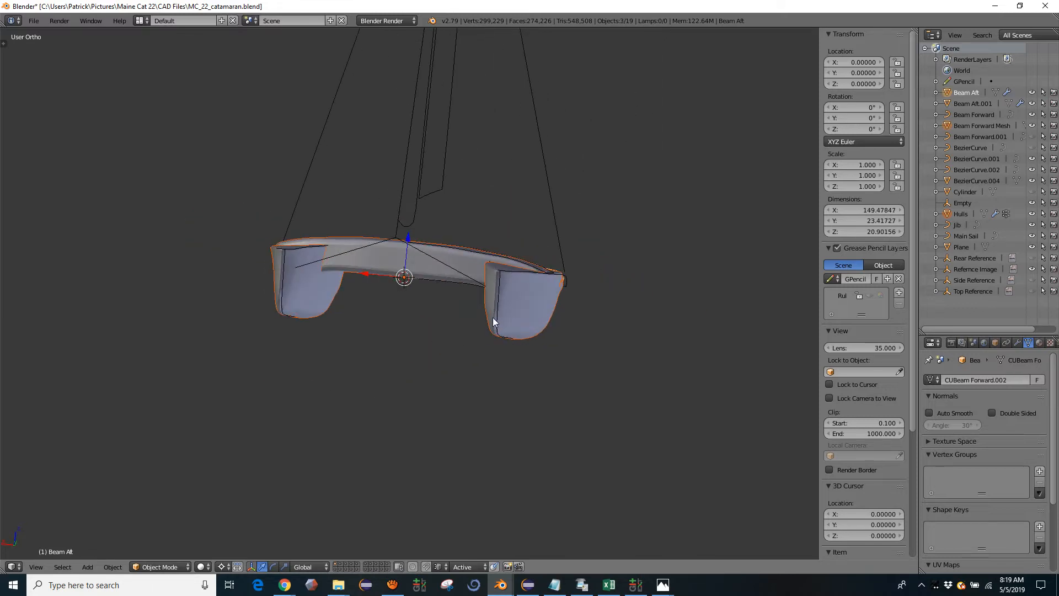
pyautogui.press('r')
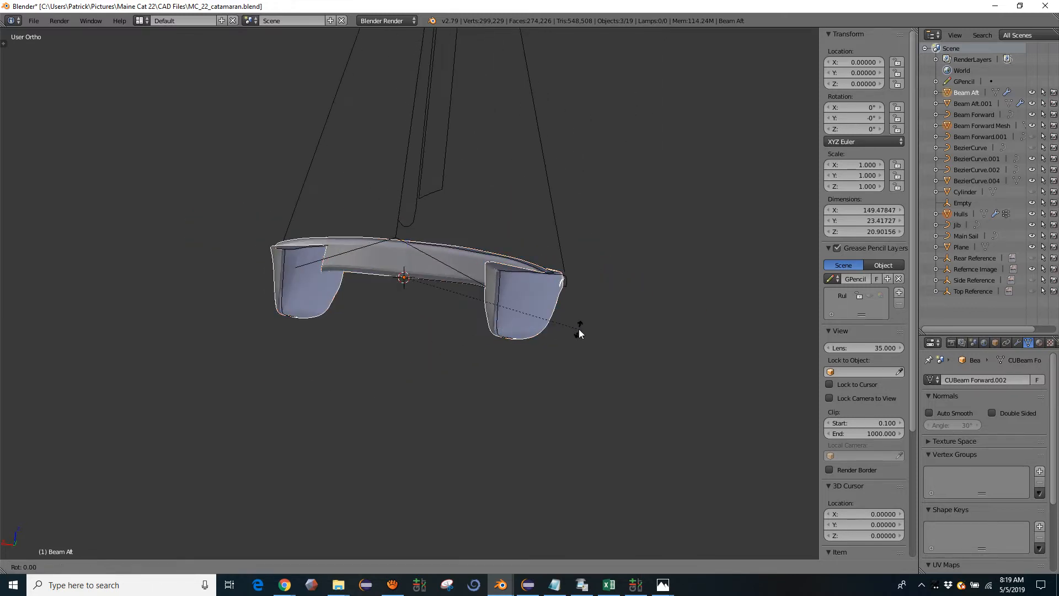
pyautogui.press('y')
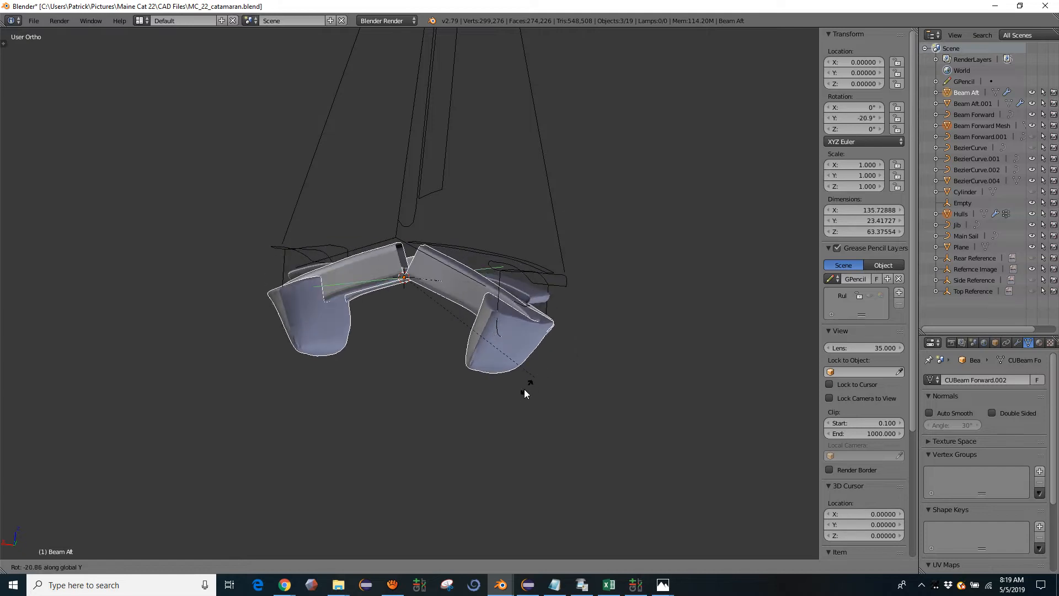
pyautogui.press('Escape')
# Add Beam Aft.001 to the selection and fold the hulls and beams by rotating them about -62.2° around global Y
pyautogui.moveTo(482, 297); pyautogui.dragTo(431, 421, button='middle')
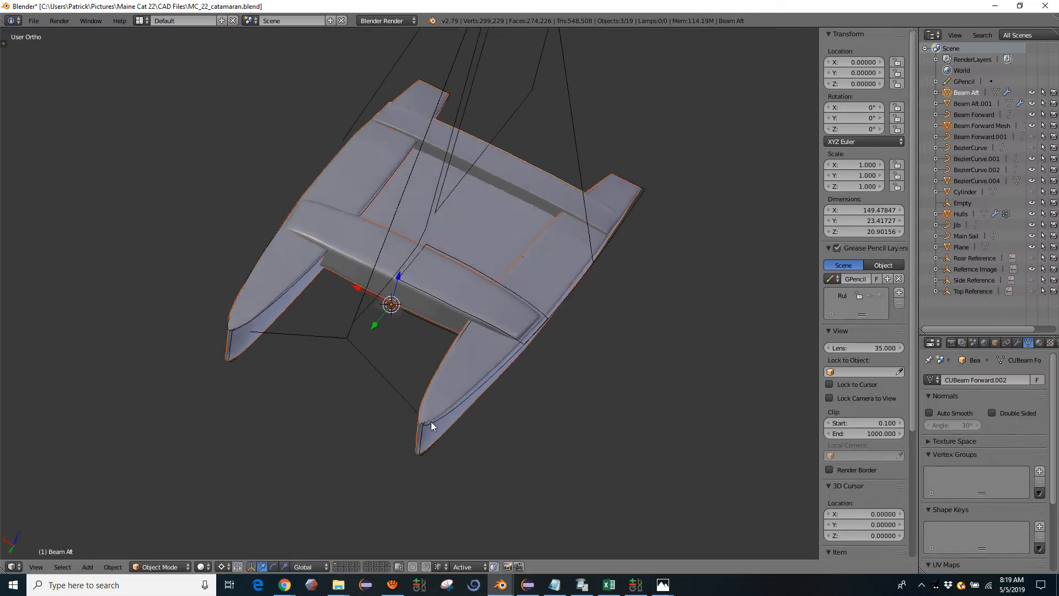
pyautogui.scroll(2, 432, 419)
pyautogui.keyDown('shift'); pyautogui.rightClick(538, 225); pyautogui.keyUp('shift')
pyautogui.scroll(-3, 453, 374)
pyautogui.moveTo(453, 375); pyautogui.dragTo(500, 286, button='middle')
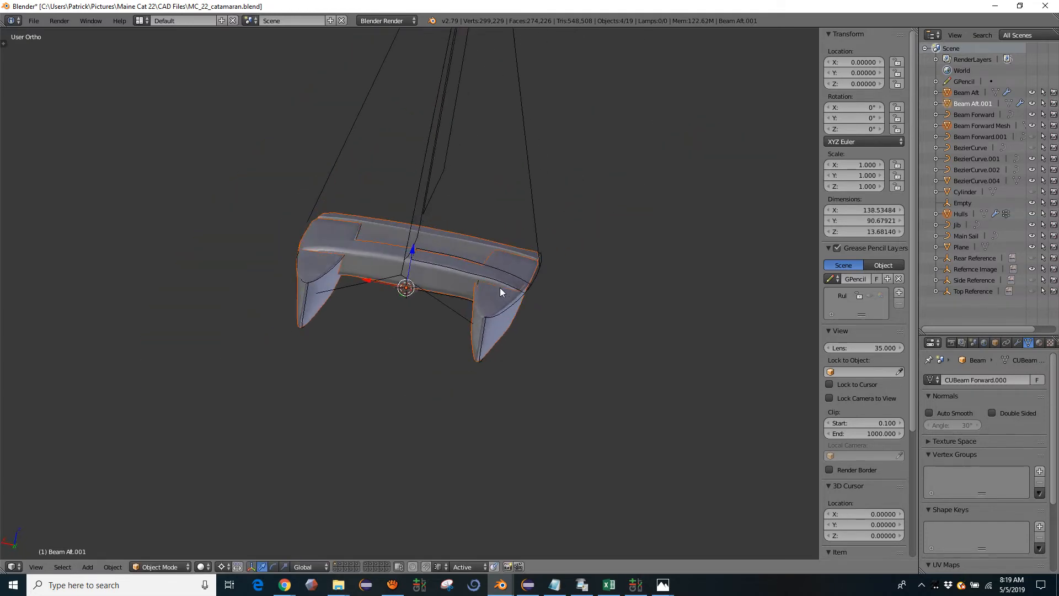
pyautogui.press('r')
pyautogui.press('y')
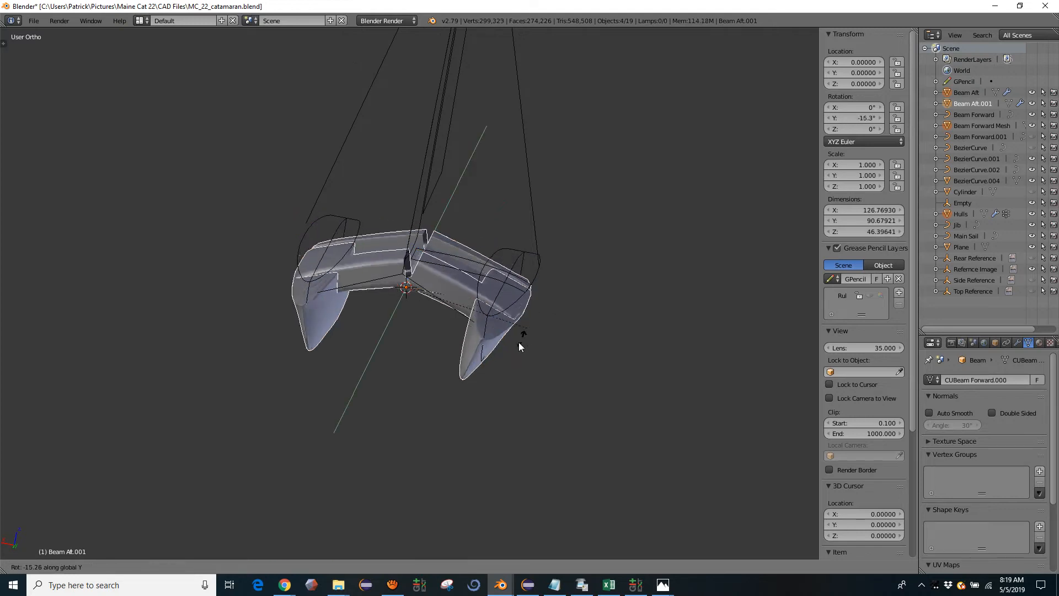
pyautogui.click(460, 407)
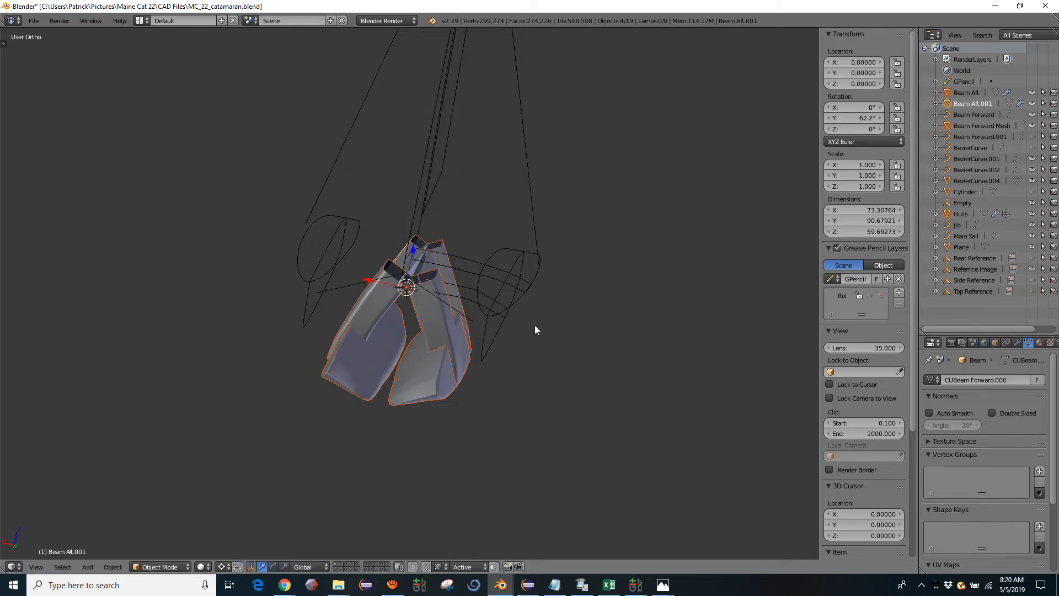
# Raise the folded hulls and beams along Z to about 47.01 in the front orthographic view
pyautogui.moveTo(534, 327); pyautogui.dragTo(479, 275, button='middle')
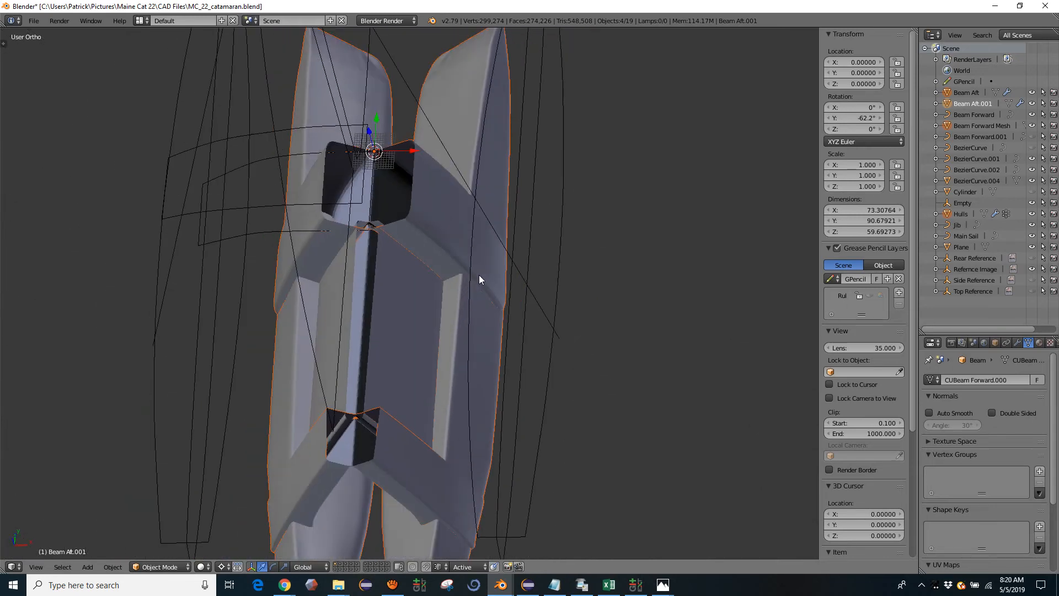
pyautogui.press('KP_3')
pyautogui.press('KP_1')
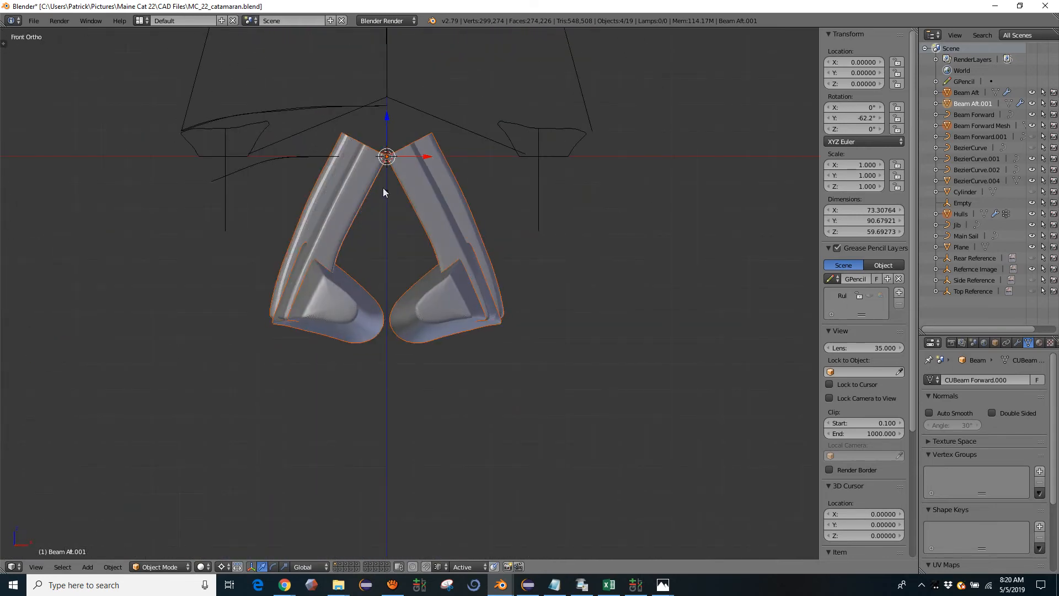
pyautogui.scroll(-1, 385, 171)
pyautogui.moveTo(390, 145); pyautogui.dragTo(395, 45)
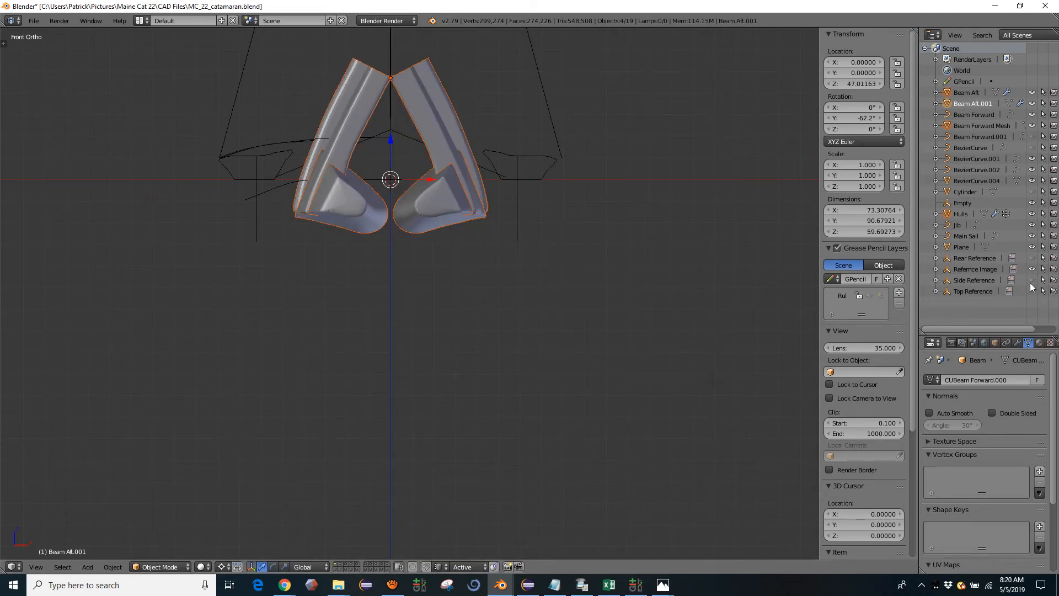
# Show the Rear Reference image again and lower the folded assembly to about Z 44.35 to match the trailer drawing
pyautogui.click(1032, 258)
pyautogui.scroll(-2, 438, 256)
pyautogui.scroll(3, 436, 256)
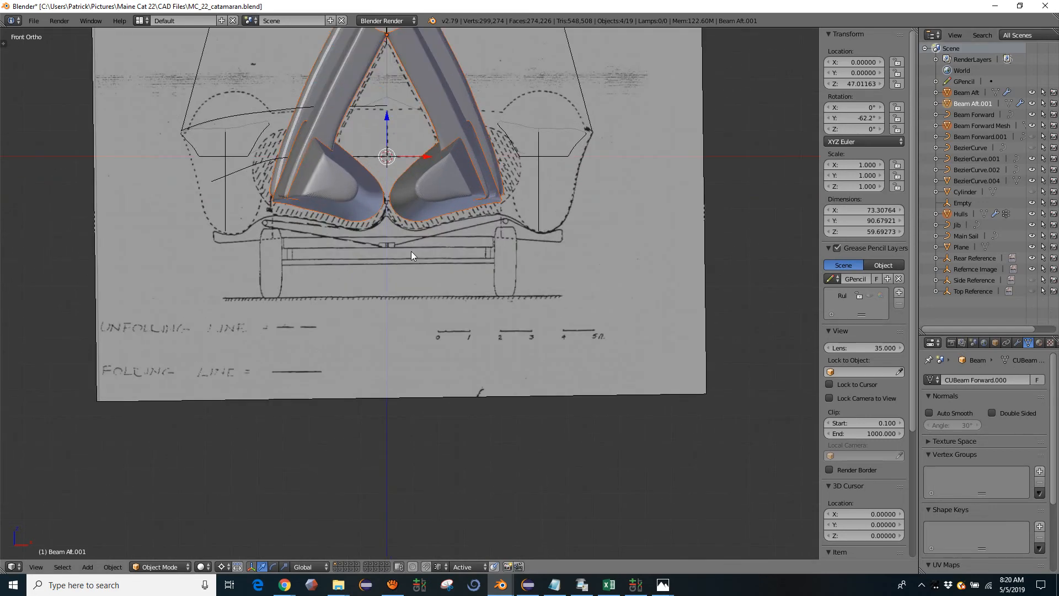
pyautogui.keyDown('shift'); pyautogui.moveTo(410, 214); pyautogui.dragTo(448, 319, button='middle'); pyautogui.keyUp('shift')
pyautogui.scroll(1, 448, 319)
pyautogui.moveTo(427, 214); pyautogui.dragTo(426, 222)
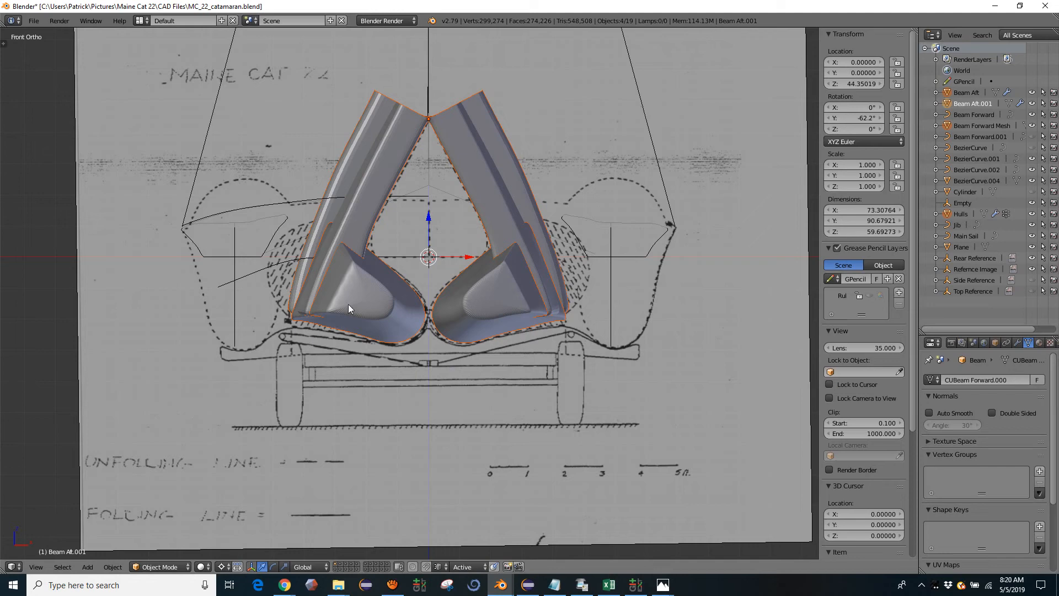
# Examine the folded hulls and beams from several angles against the trailer reference
pyautogui.moveTo(349, 304); pyautogui.dragTo(287, 192, button='middle')
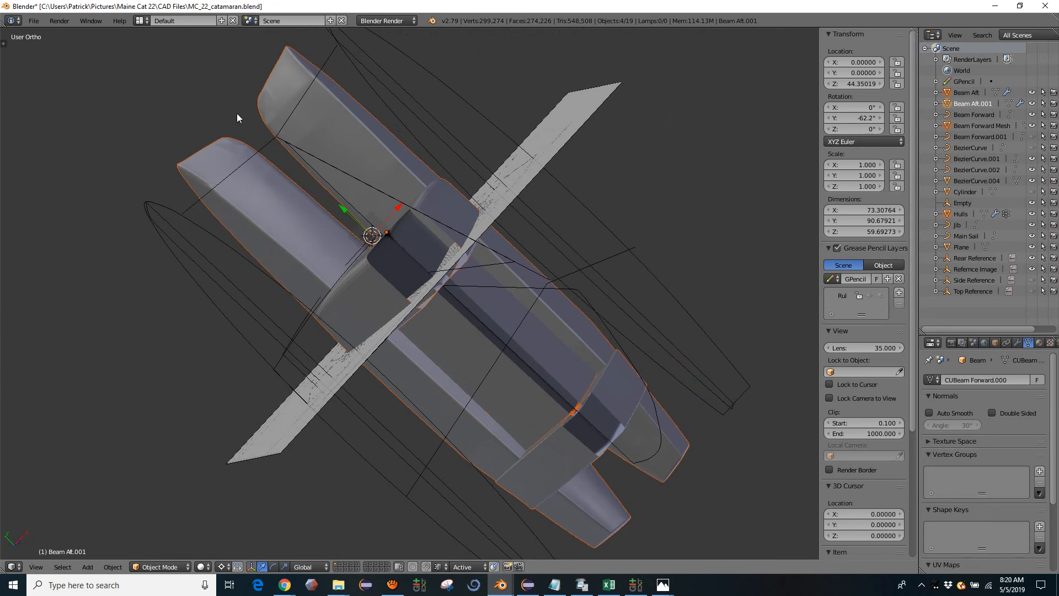
pyautogui.moveTo(283, 174); pyautogui.dragTo(518, 368, button='middle')
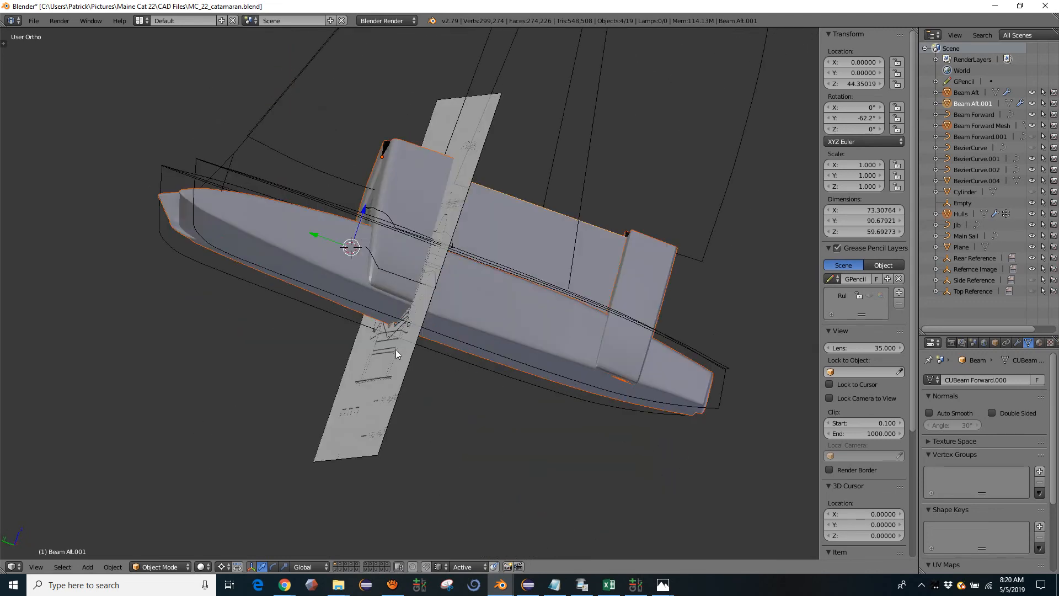
pyautogui.moveTo(397, 351)
pyautogui.mouseDown(button='middle')
pyautogui.moveTo(323, 365)
pyautogui.moveTo(349, 293)
pyautogui.moveTo(578, 360)
pyautogui.moveTo(501, 353)
pyautogui.moveTo(542, 374)
pyautogui.moveTo(315, 323)
pyautogui.moveTo(525, 372)
pyautogui.moveTo(355, 338)
pyautogui.moveTo(485, 336)
pyautogui.moveTo(481, 290)
pyautogui.moveTo(355, 287)
pyautogui.moveTo(528, 323)
pyautogui.moveTo(522, 310)
pyautogui.moveTo(376, 347)
pyautogui.moveTo(381, 359)
pyautogui.mouseUp(button='middle')
pyautogui.click(392, 585)
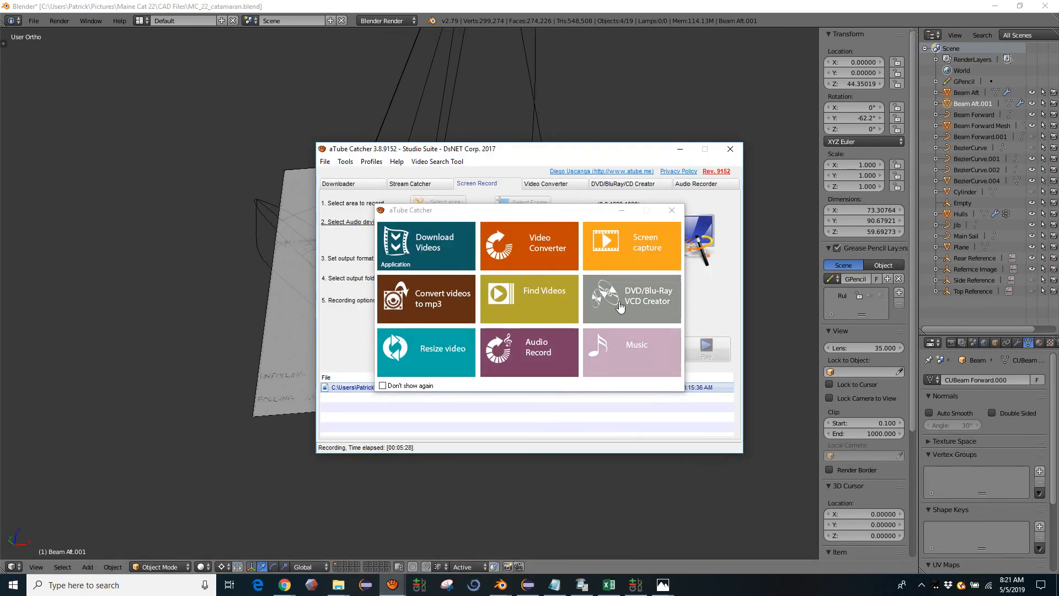